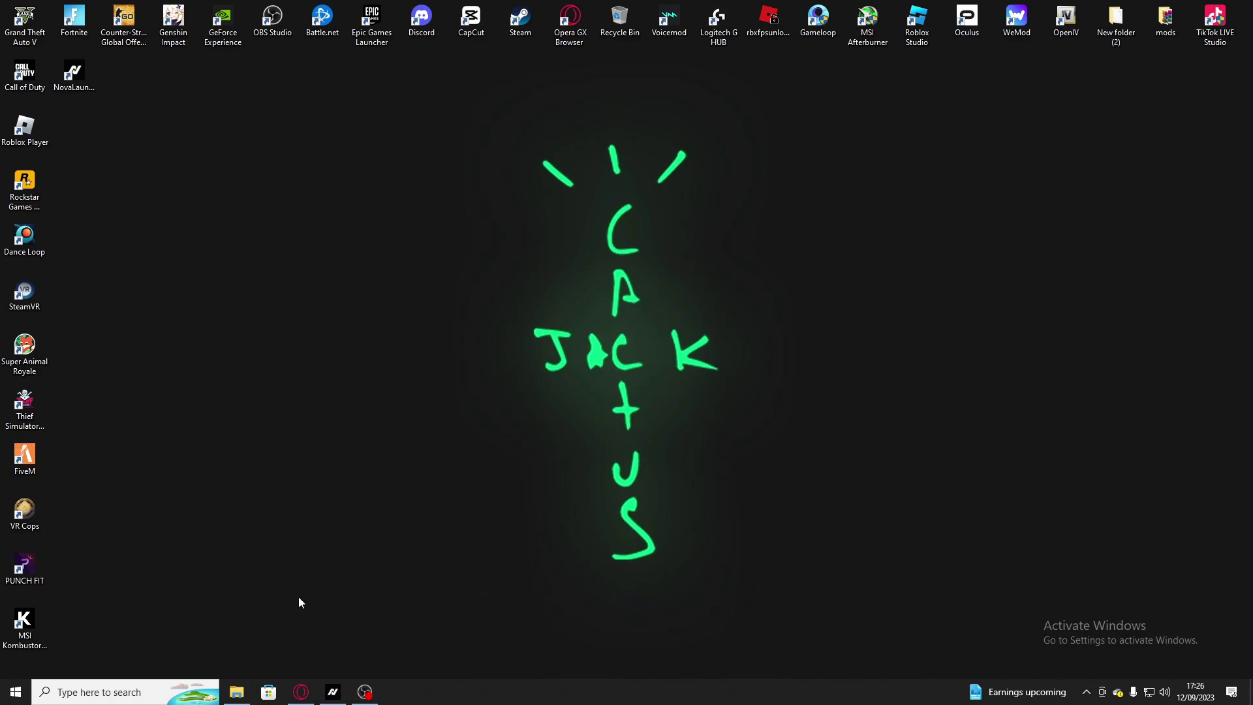
# - Launch Discord from the desktop shortcut to reach the Nova server's downloads channel
pyautogui.doubleClick(421, 20)
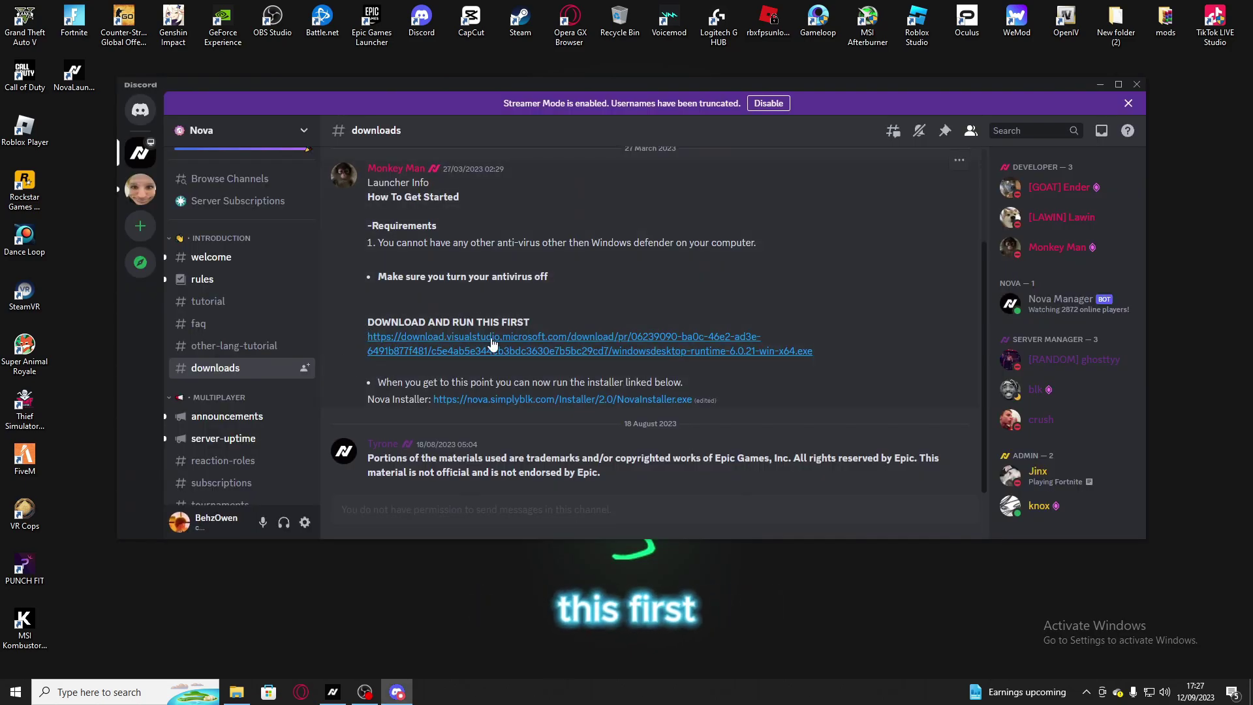
# - Download the Windows Desktop Runtime 6.0.21 installer past the browser warning and show it in Downloads
pyautogui.click(418, 346)
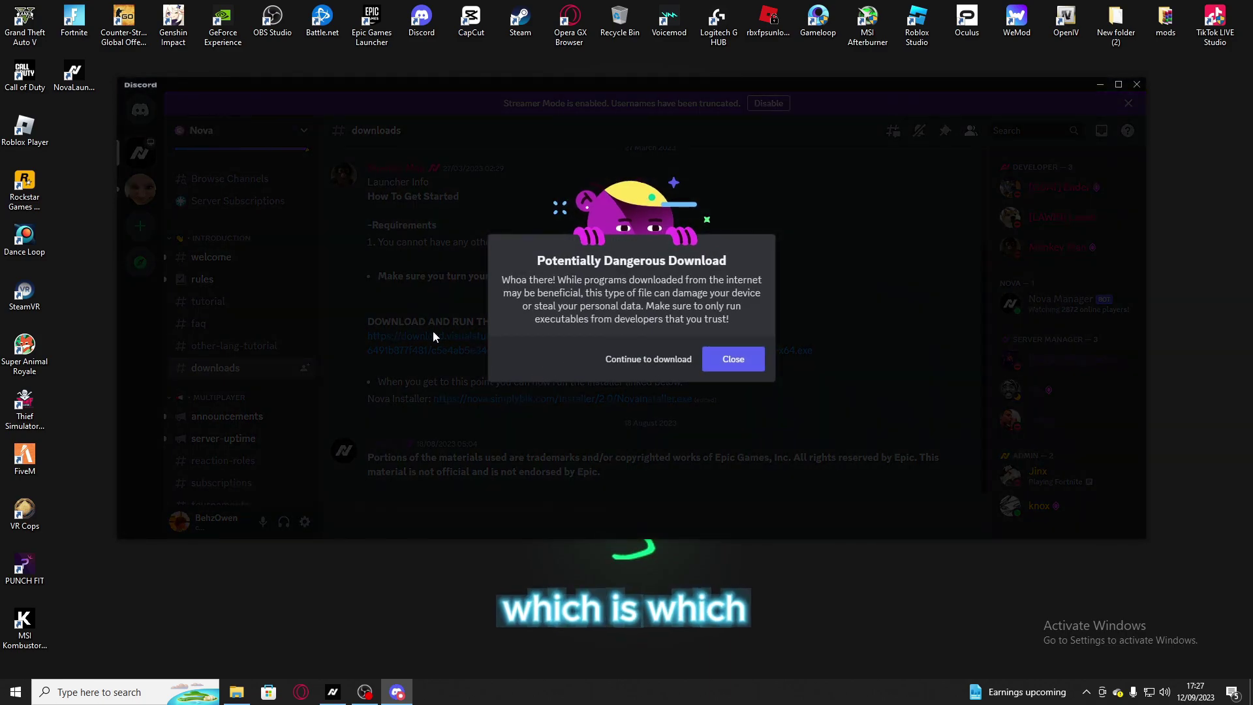
pyautogui.click(732, 362)
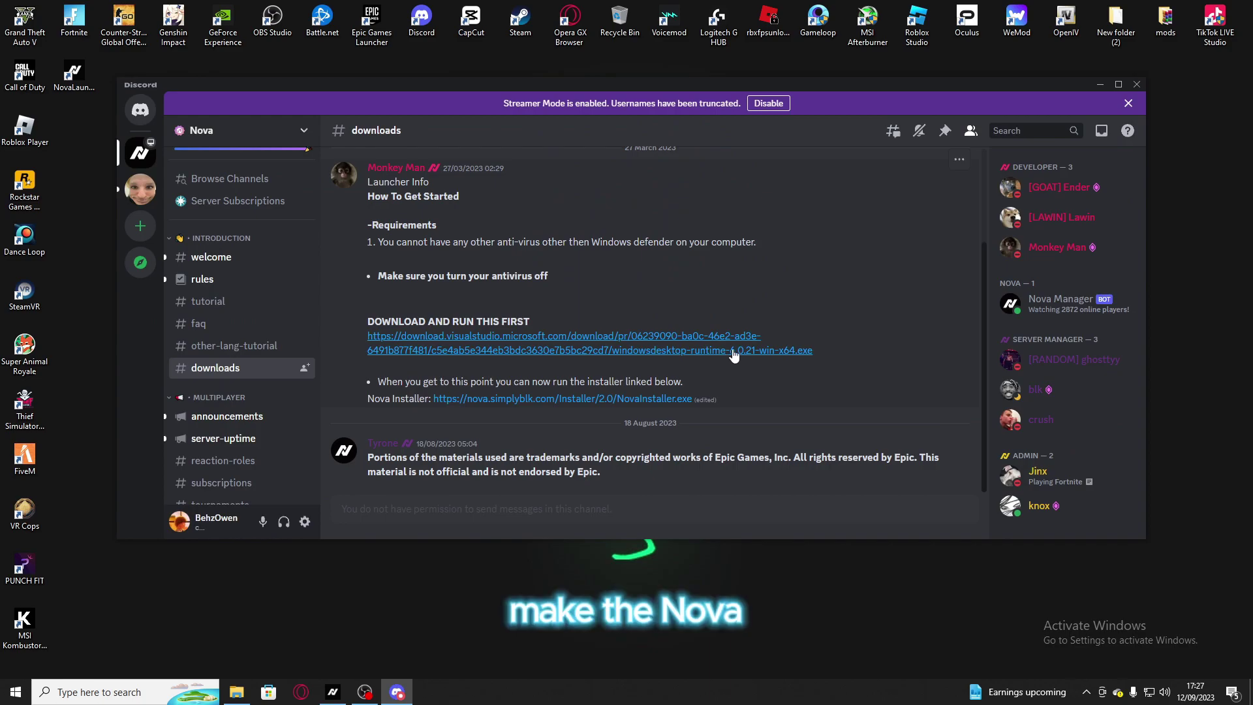
pyautogui.click(563, 342)
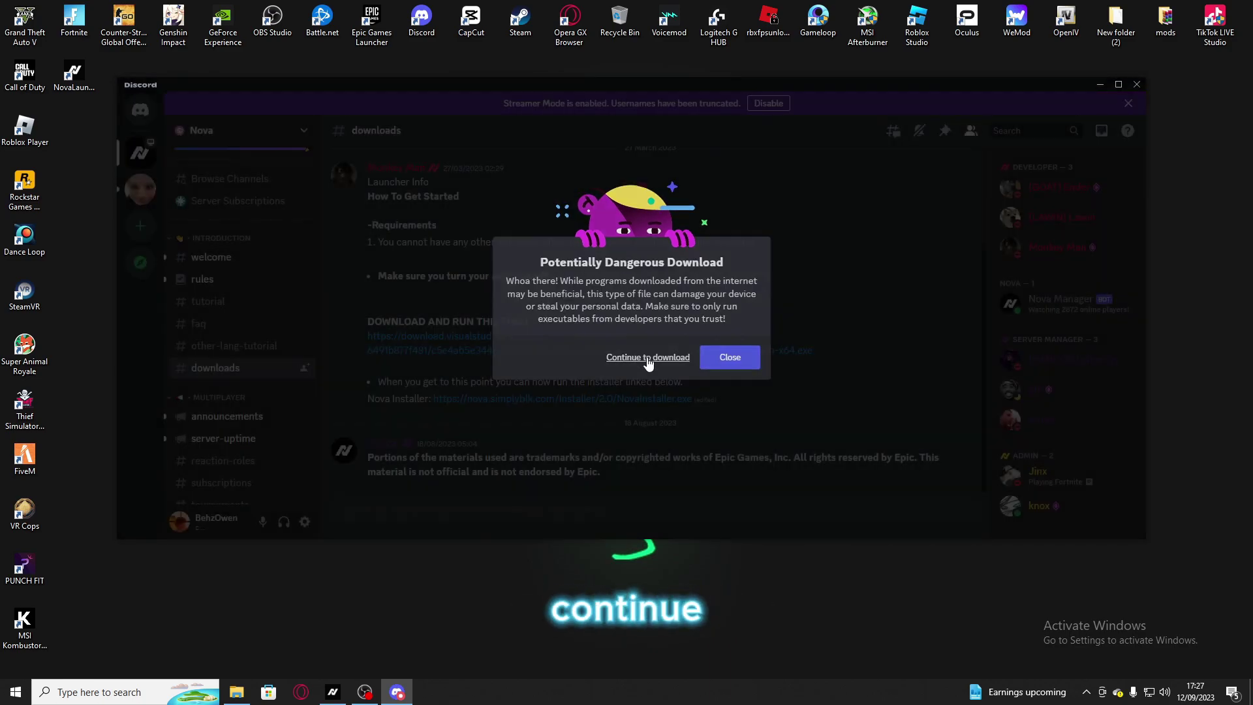
pyautogui.click(648, 359)
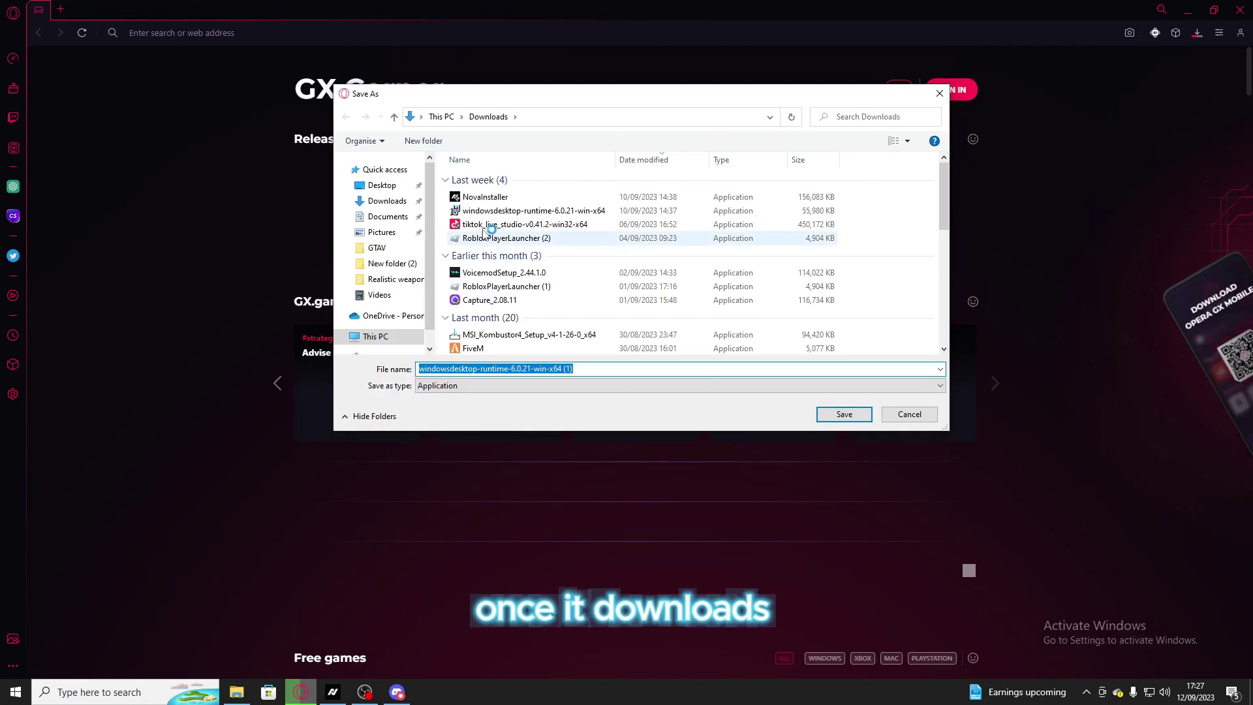
pyautogui.click(913, 414)
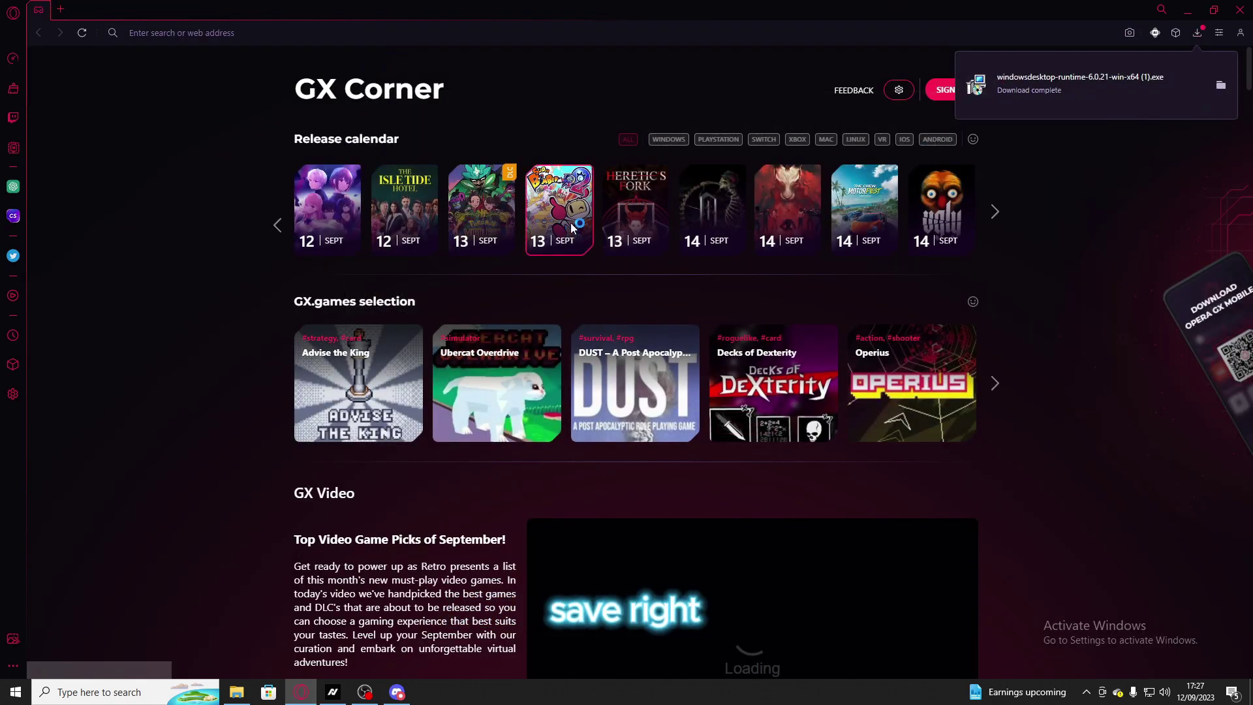
pyautogui.click(1221, 89)
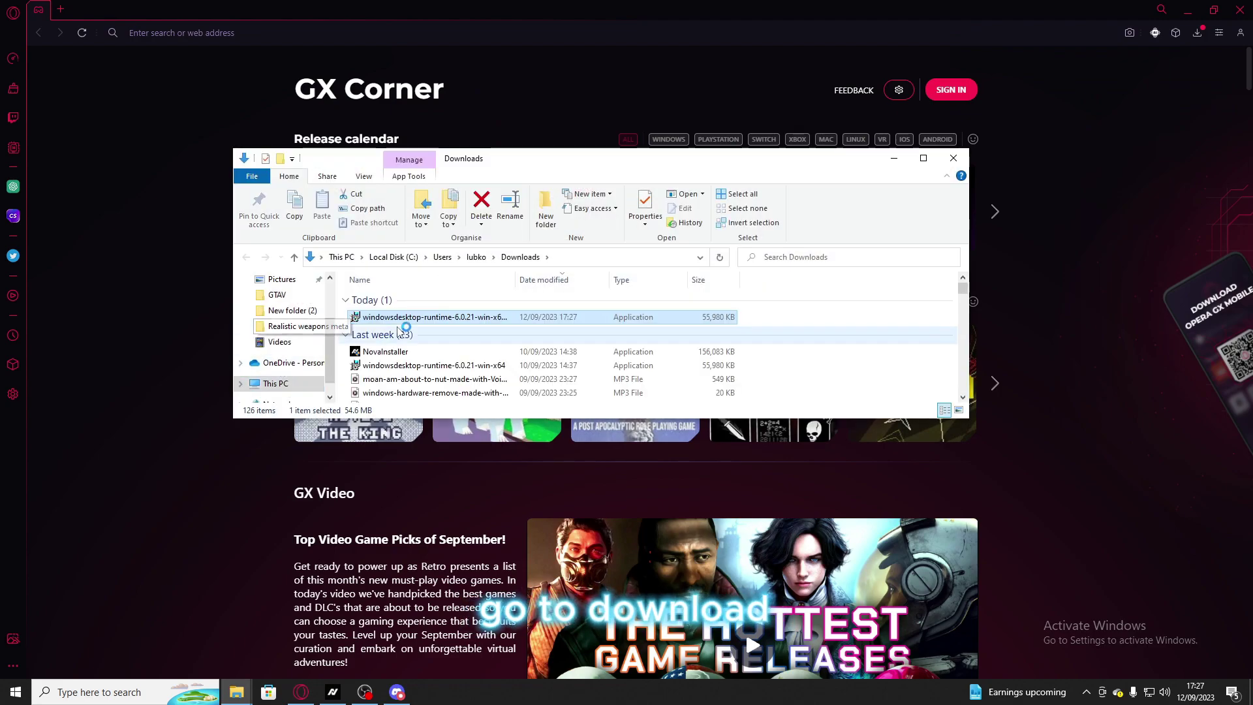
# - Run the 6.0.21 runtime installer, cancel it as already installed, and return to Discord
pyautogui.doubleClick(431, 317)
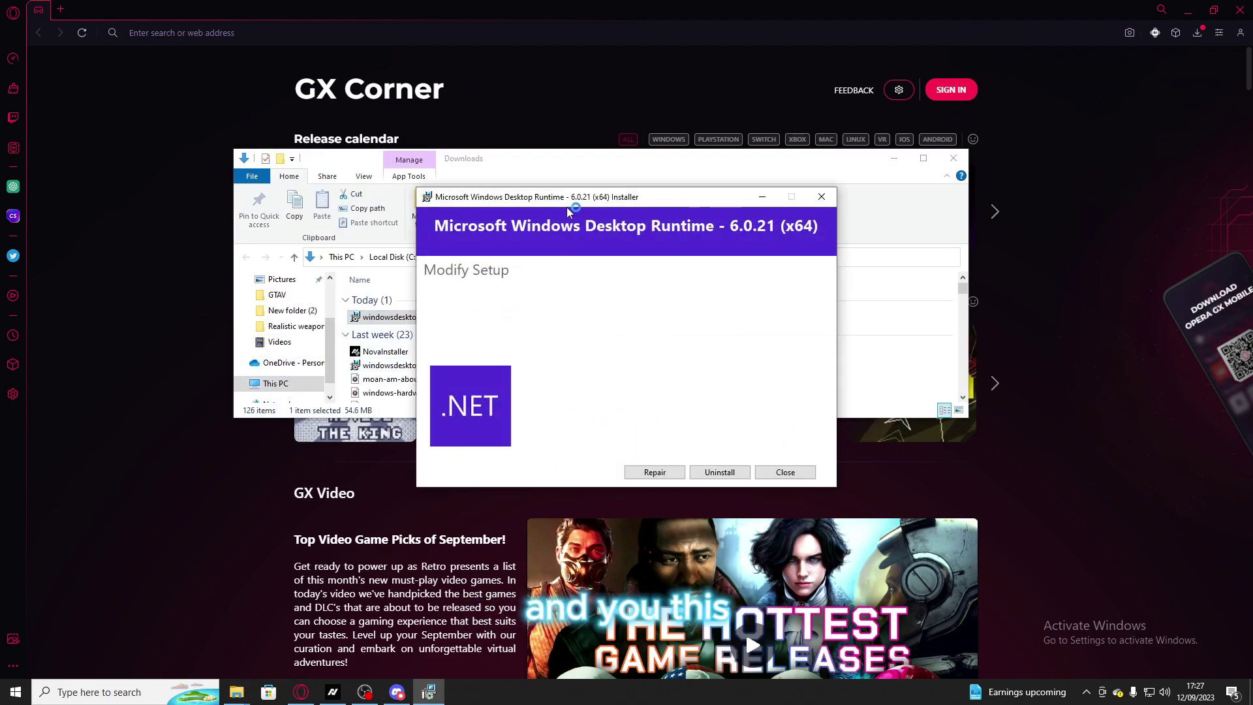
pyautogui.moveTo(566, 203); pyautogui.dragTo(569, 107)
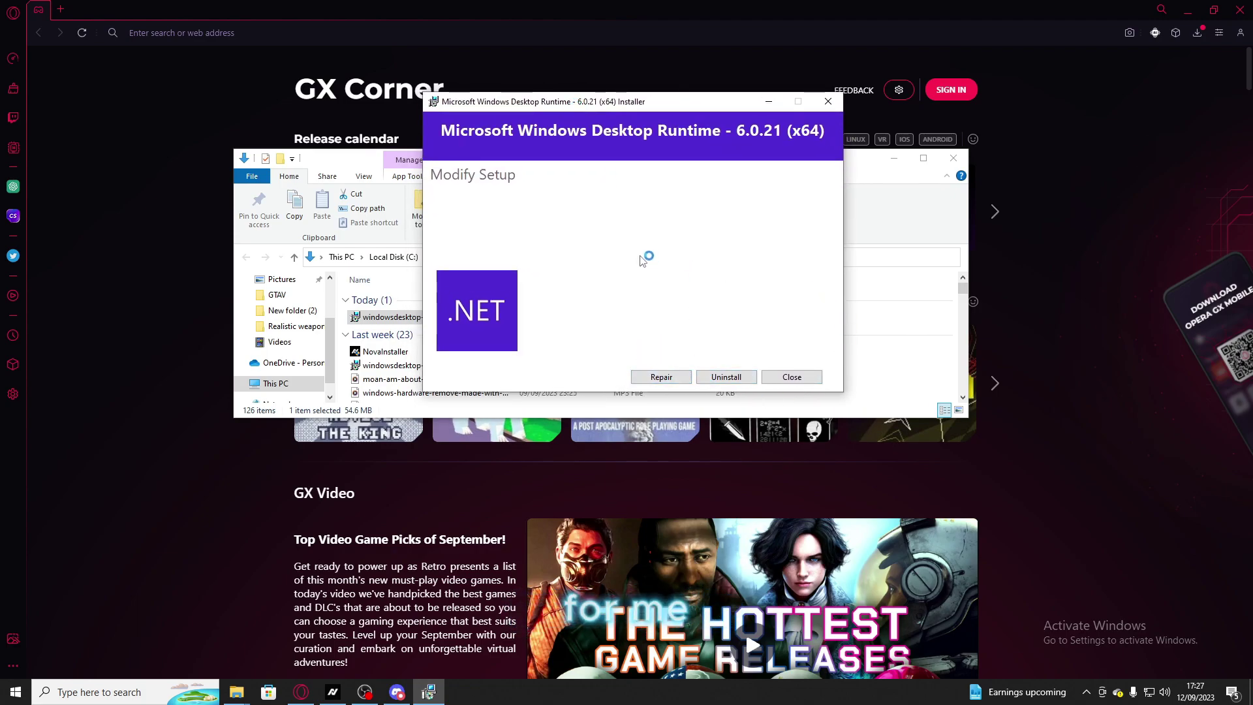
pyautogui.click(800, 381)
pyautogui.click(659, 392)
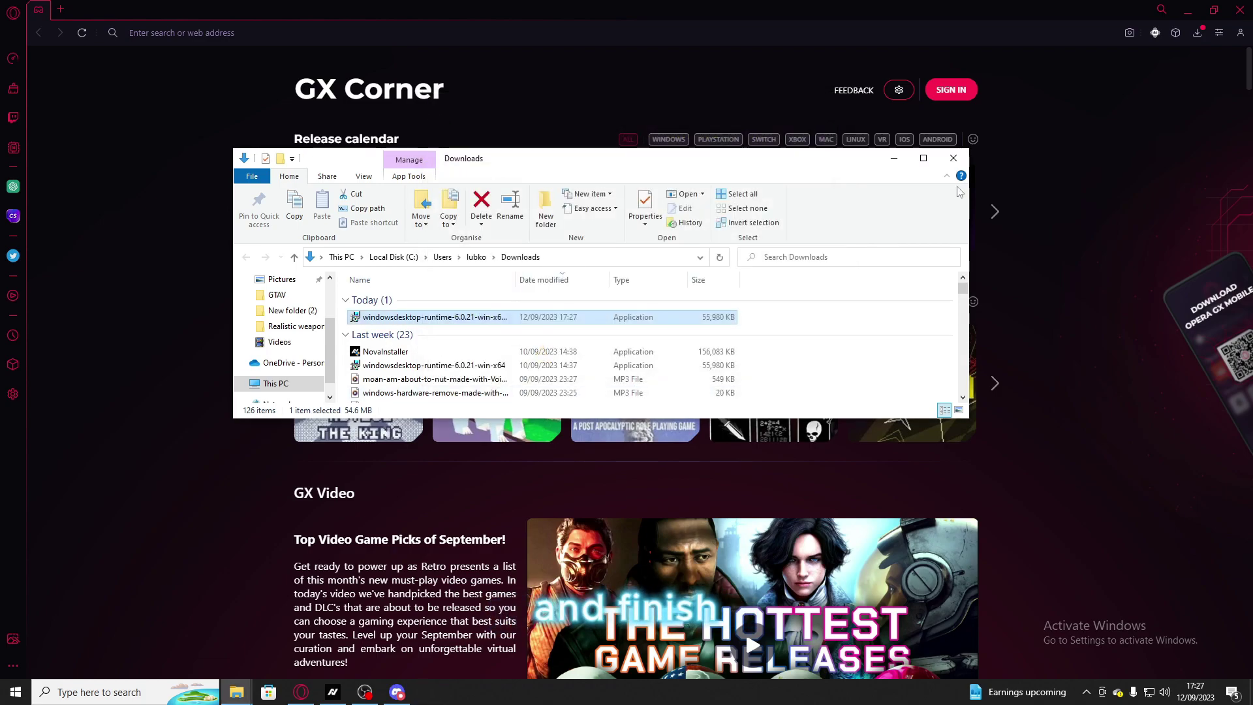
pyautogui.click(953, 157)
pyautogui.click(1188, 11)
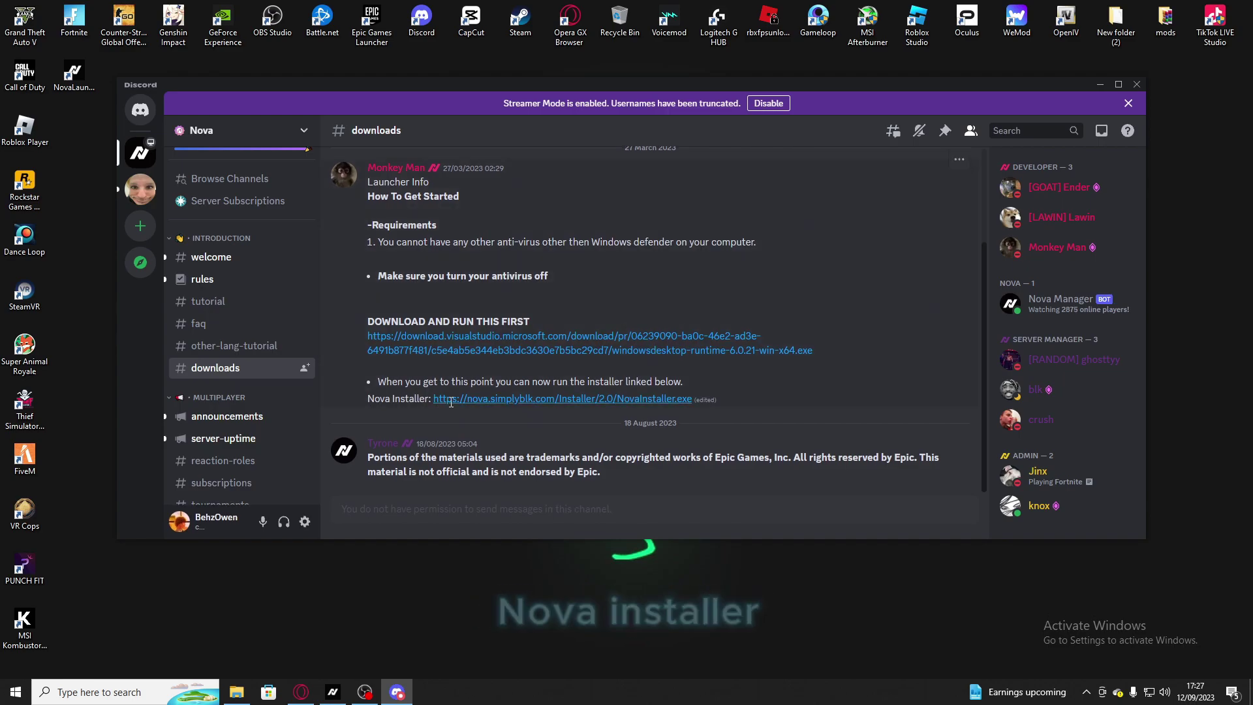
pyautogui.click(571, 400)
pyautogui.click(640, 363)
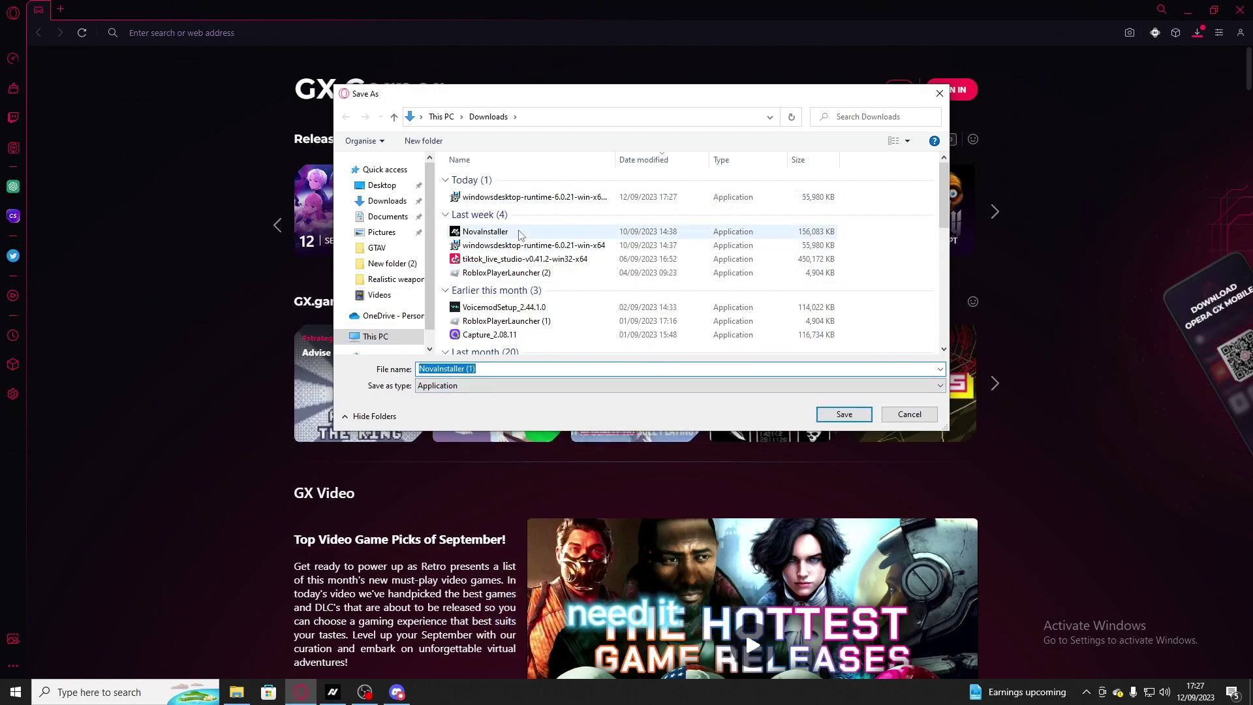
pyautogui.click(909, 414)
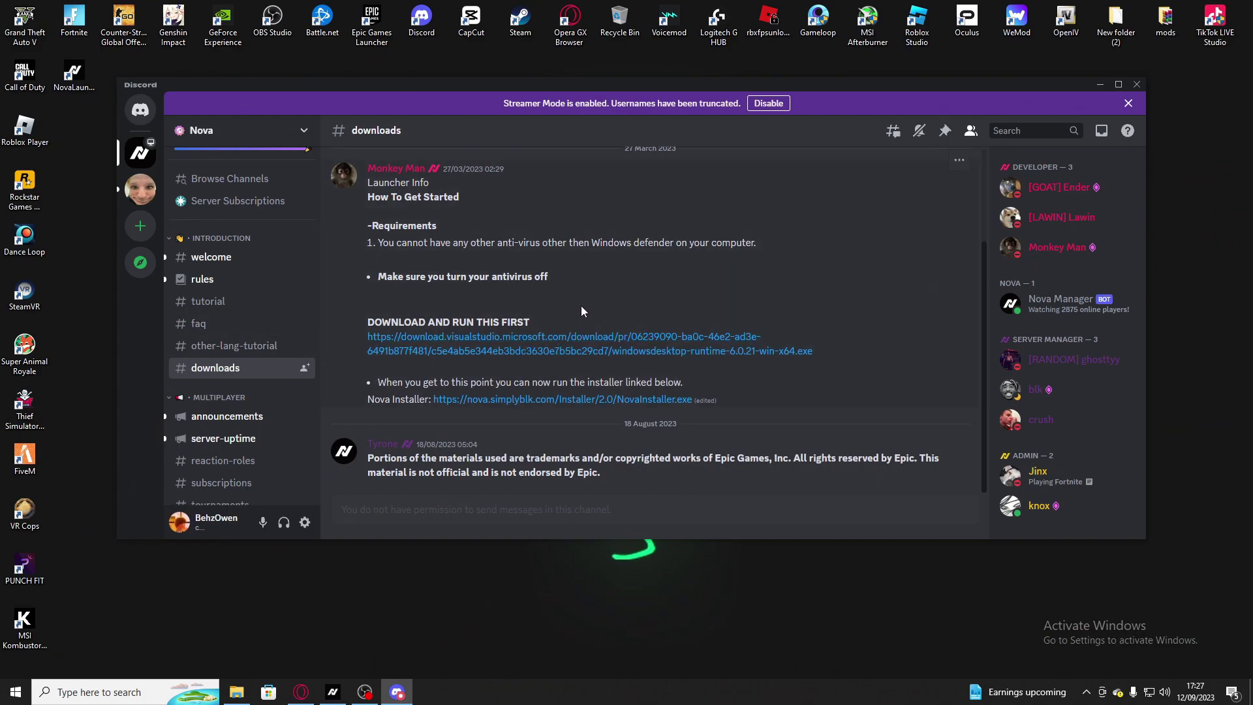
# - In #bot-commands, send the Nova Manager /create command with an email, username and password
pyautogui.scroll(-3, 234, 310)
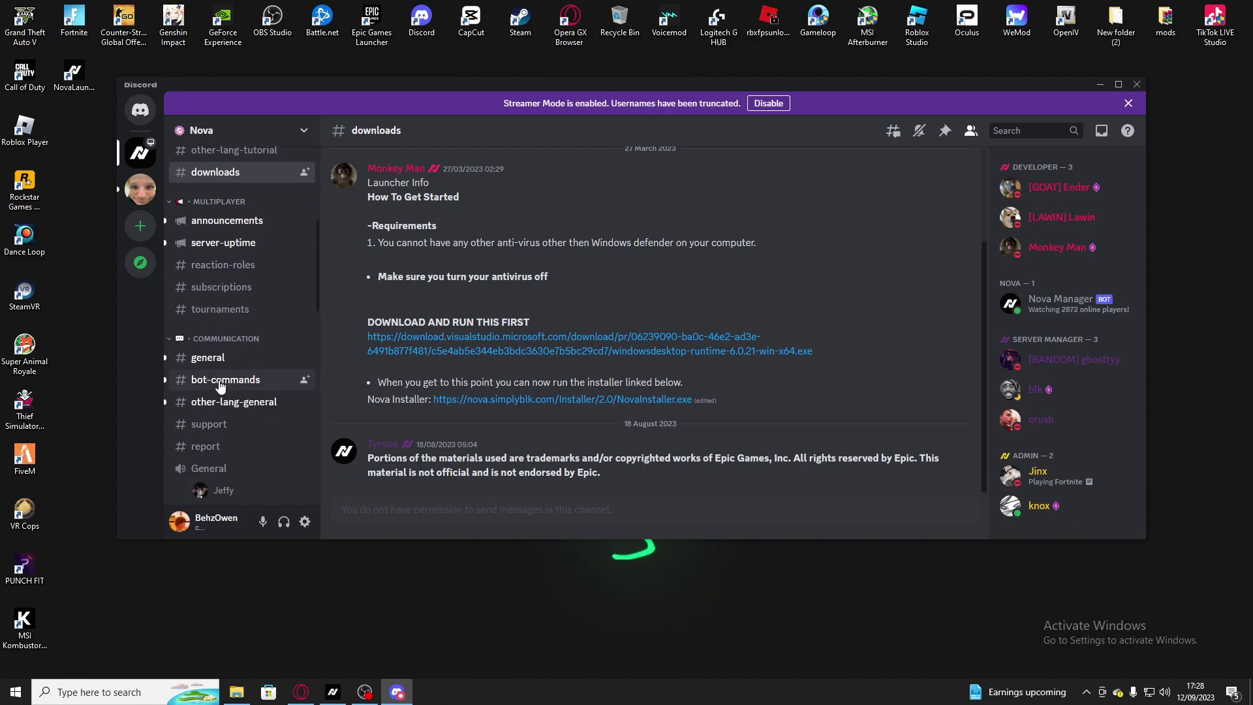
pyautogui.click(223, 384)
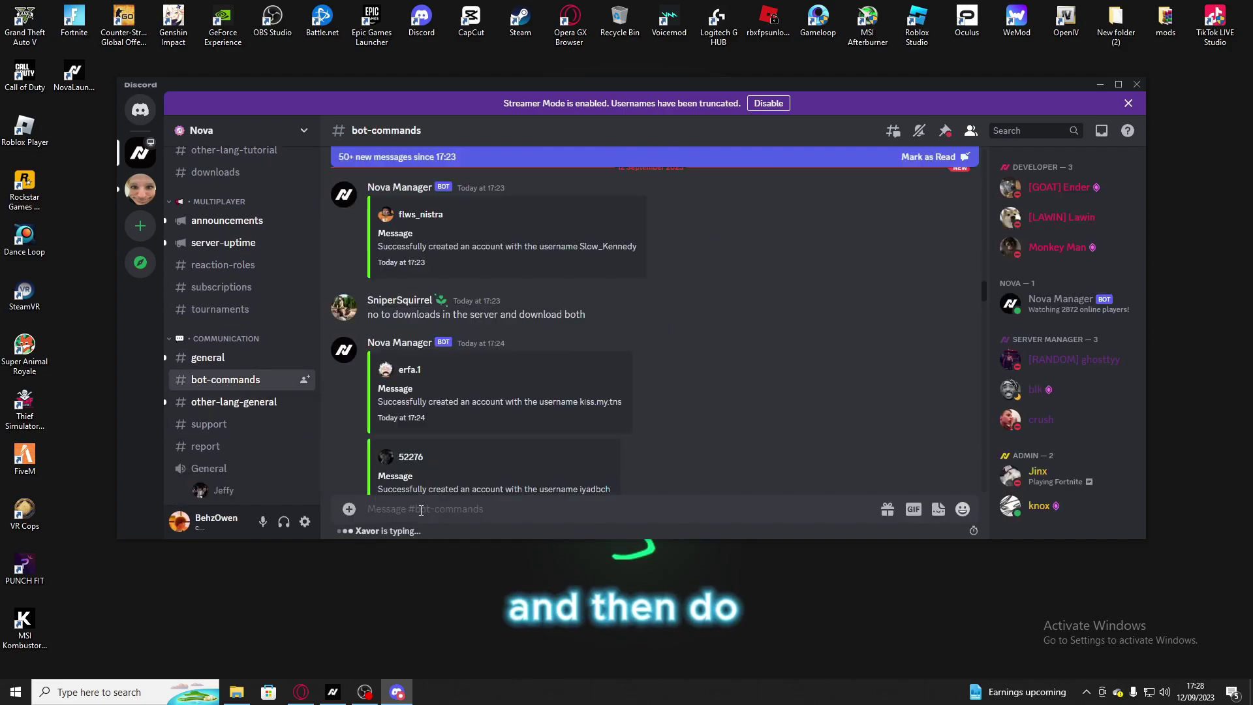
pyautogui.write('/create')
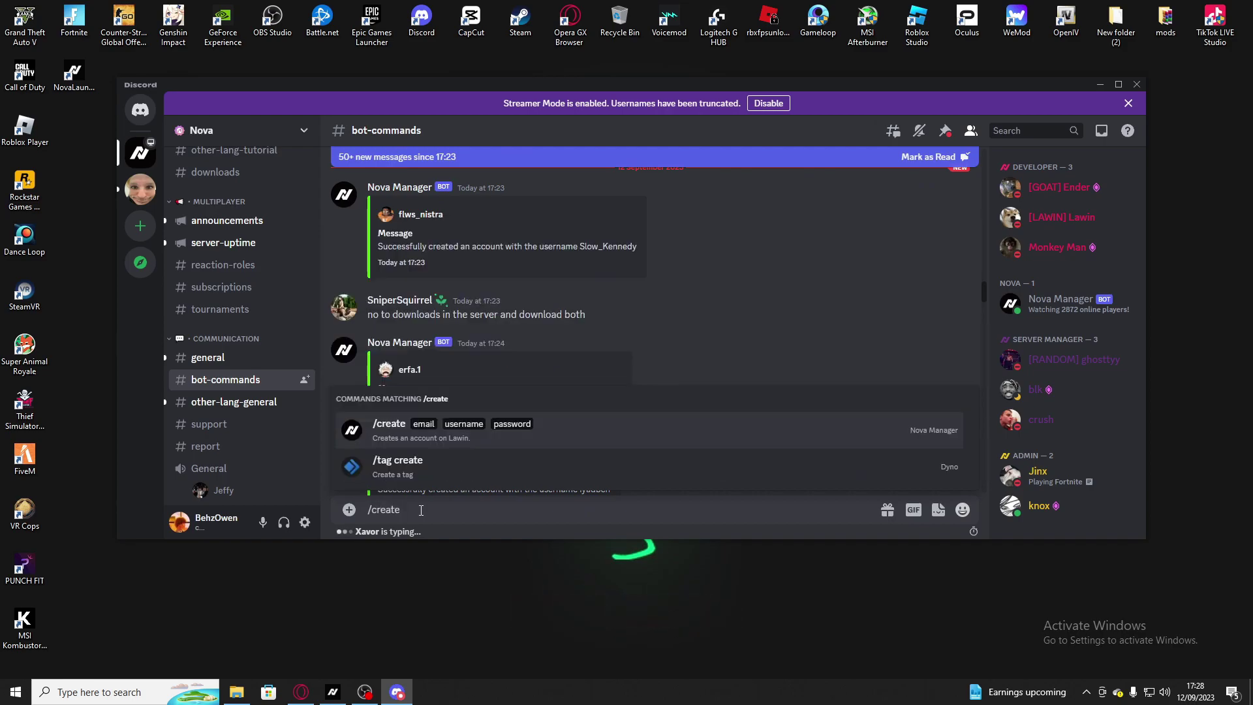
pyautogui.click(448, 430)
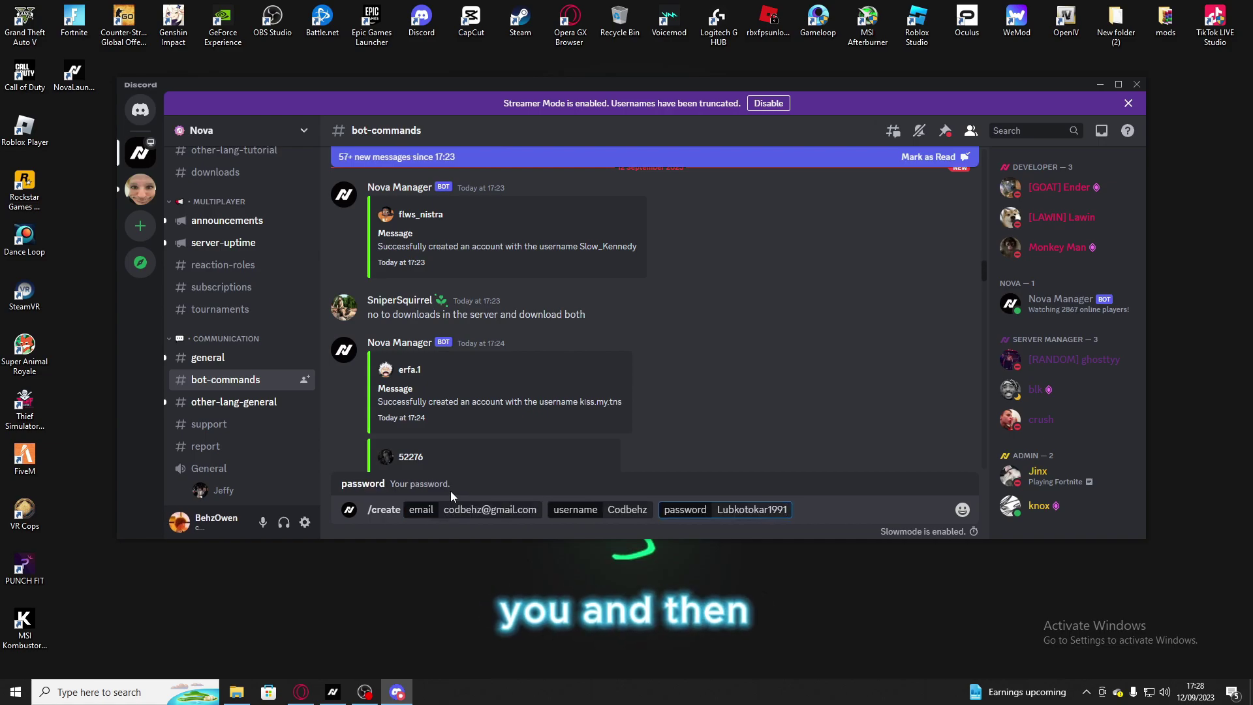
pyautogui.press('Return')
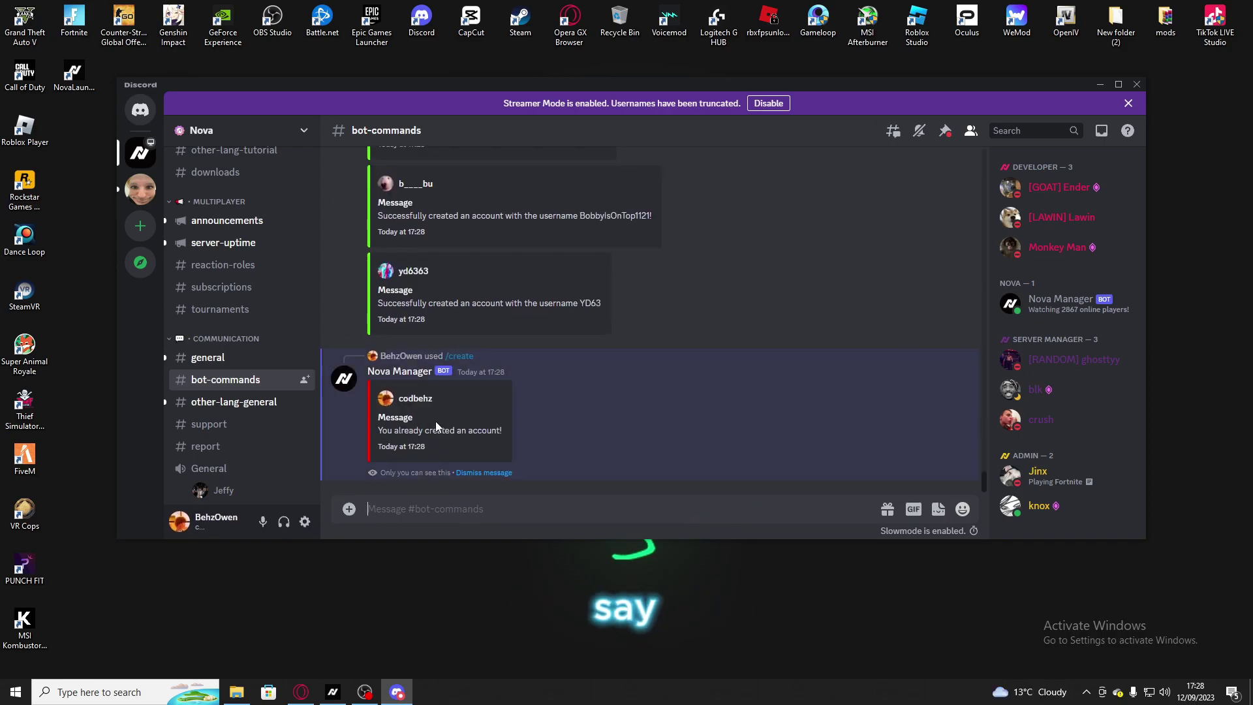
# - Highlight the bot's 'You already created an account!' reply, then minimise Discord
pyautogui.moveTo(377, 303); pyautogui.dragTo(575, 307)
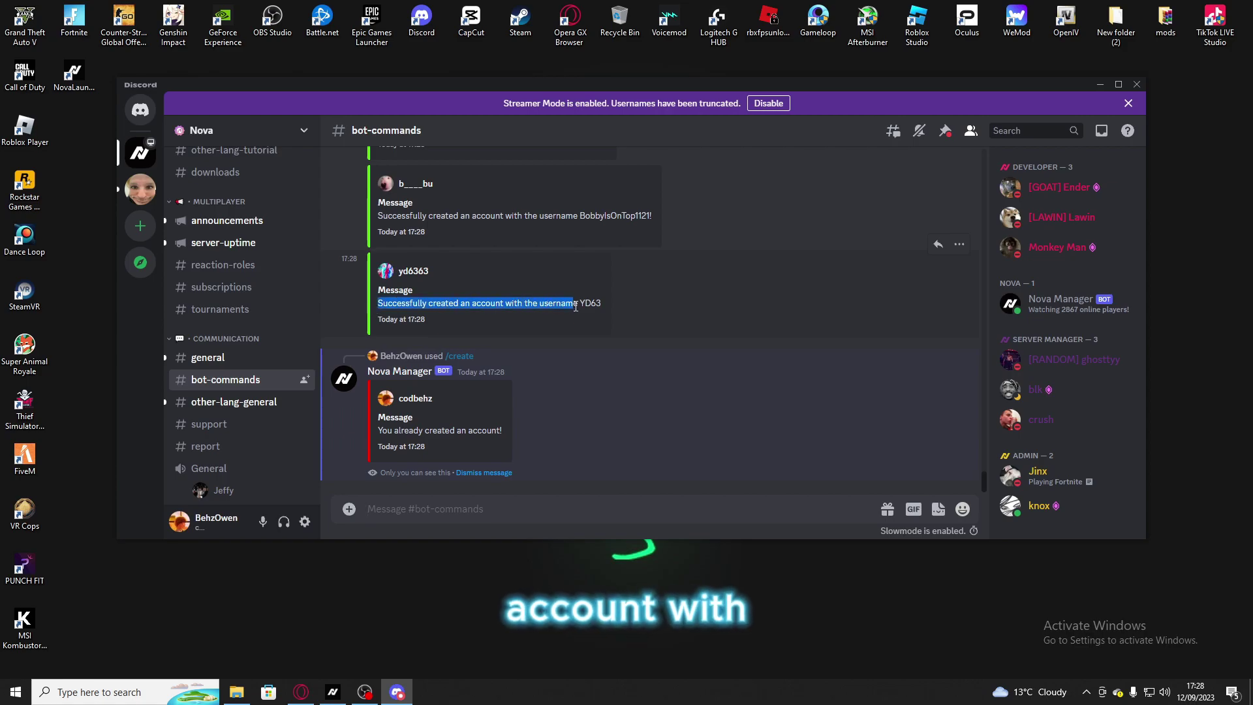
pyautogui.click(679, 309)
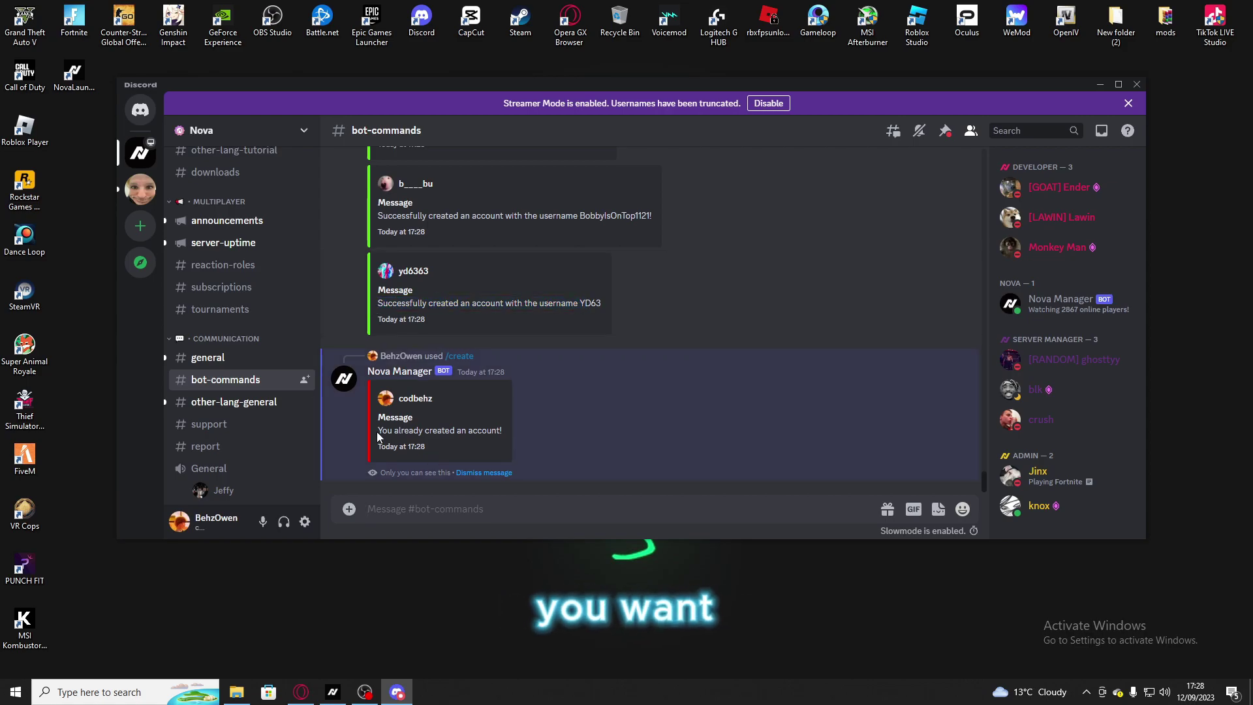
pyautogui.moveTo(379, 436); pyautogui.dragTo(584, 397)
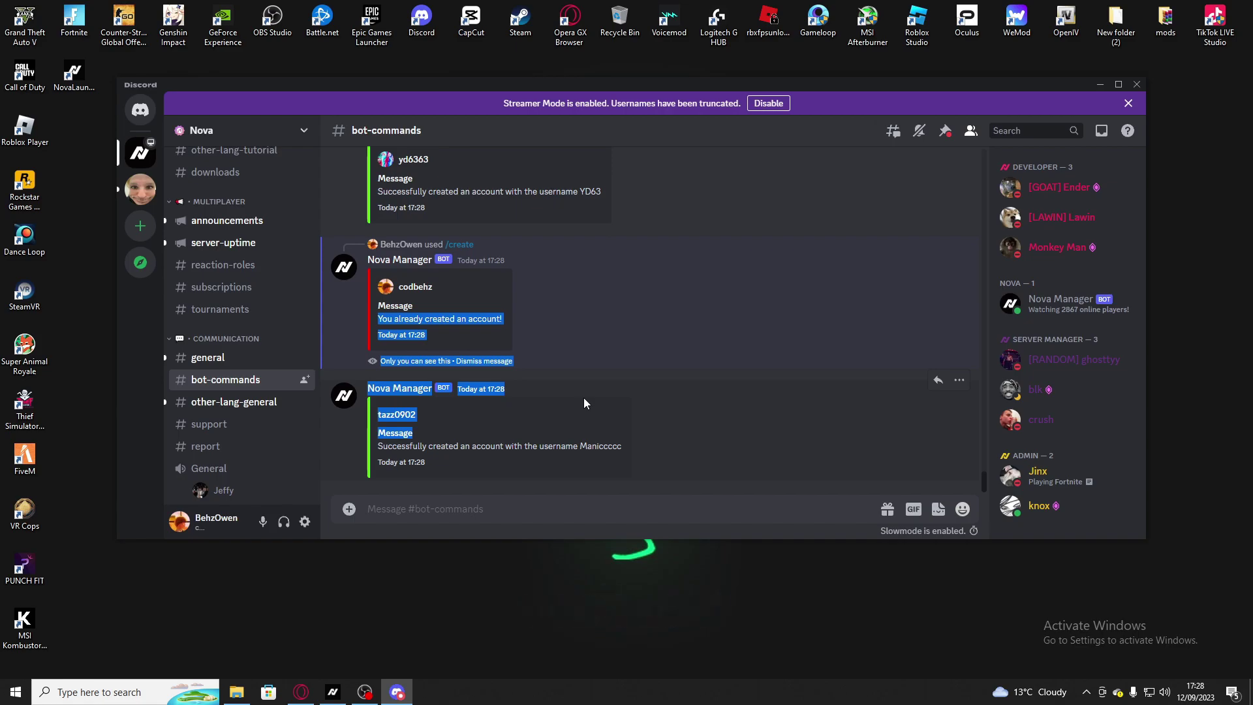
pyautogui.click(577, 405)
pyautogui.moveTo(382, 324); pyautogui.dragTo(501, 320)
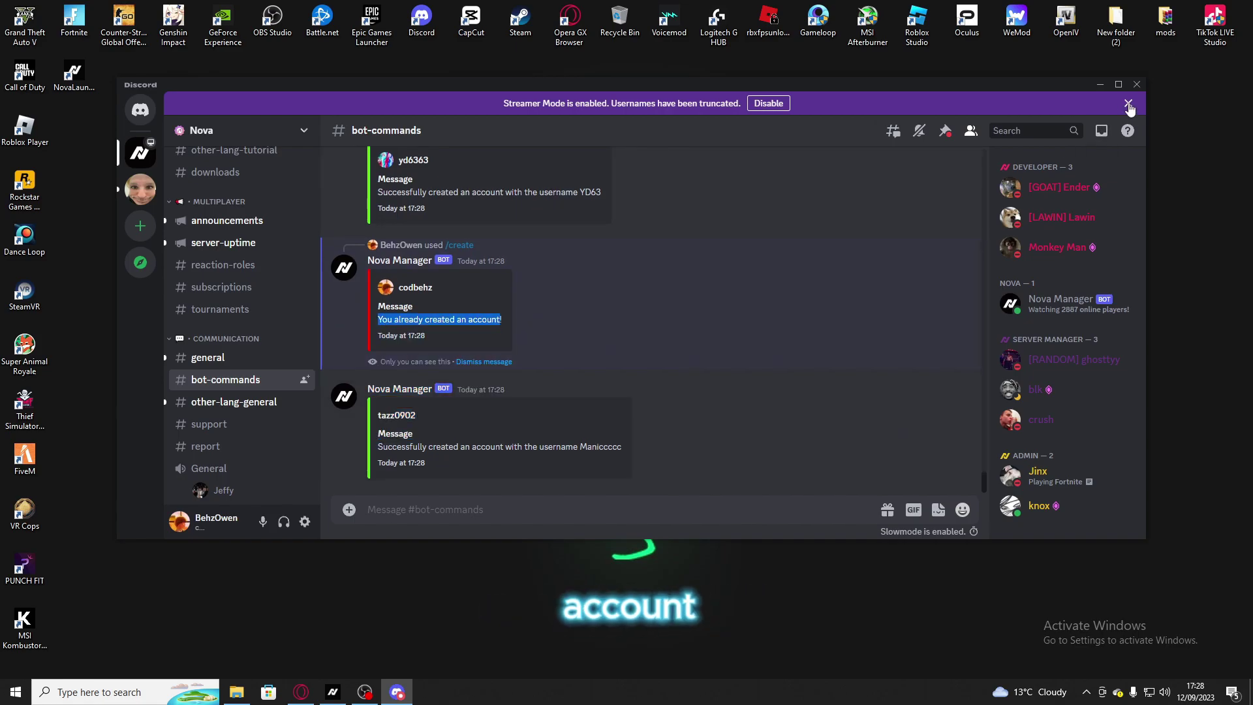
pyautogui.click(1100, 84)
# - Launch Nova Launcher and minimise Discord so the launcher is in front
pyautogui.doubleClick(74, 77)
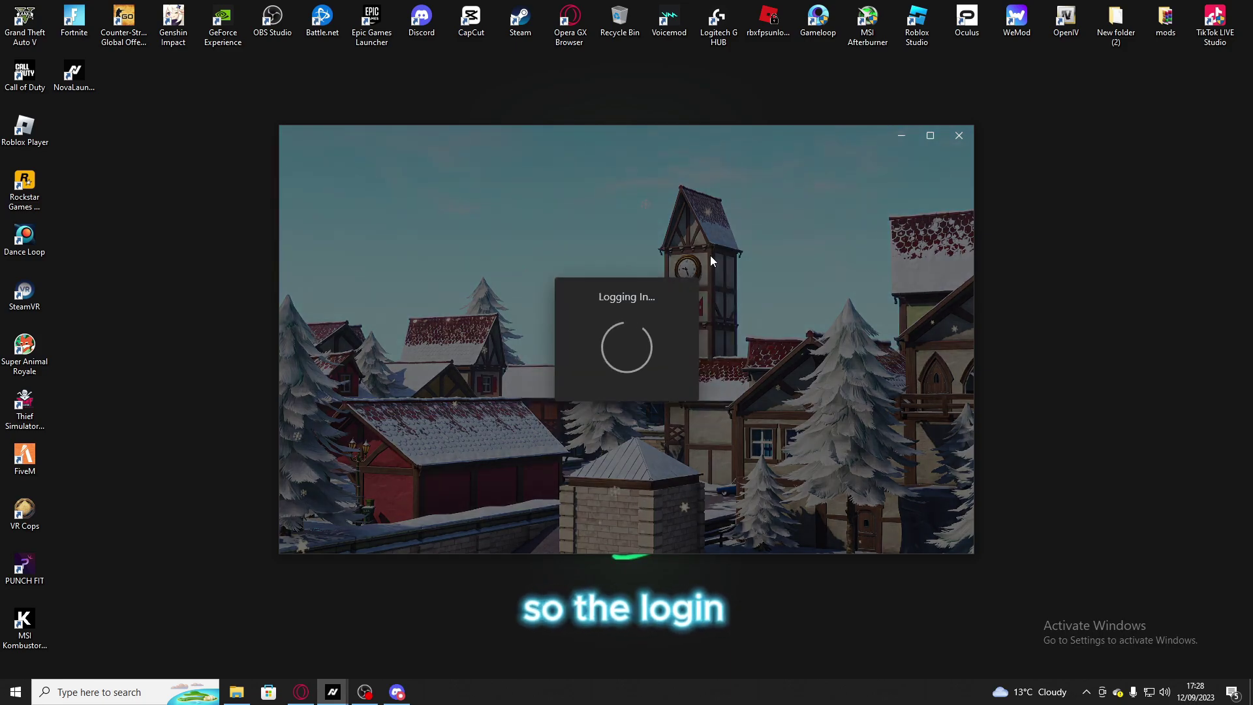
pyautogui.click(397, 692)
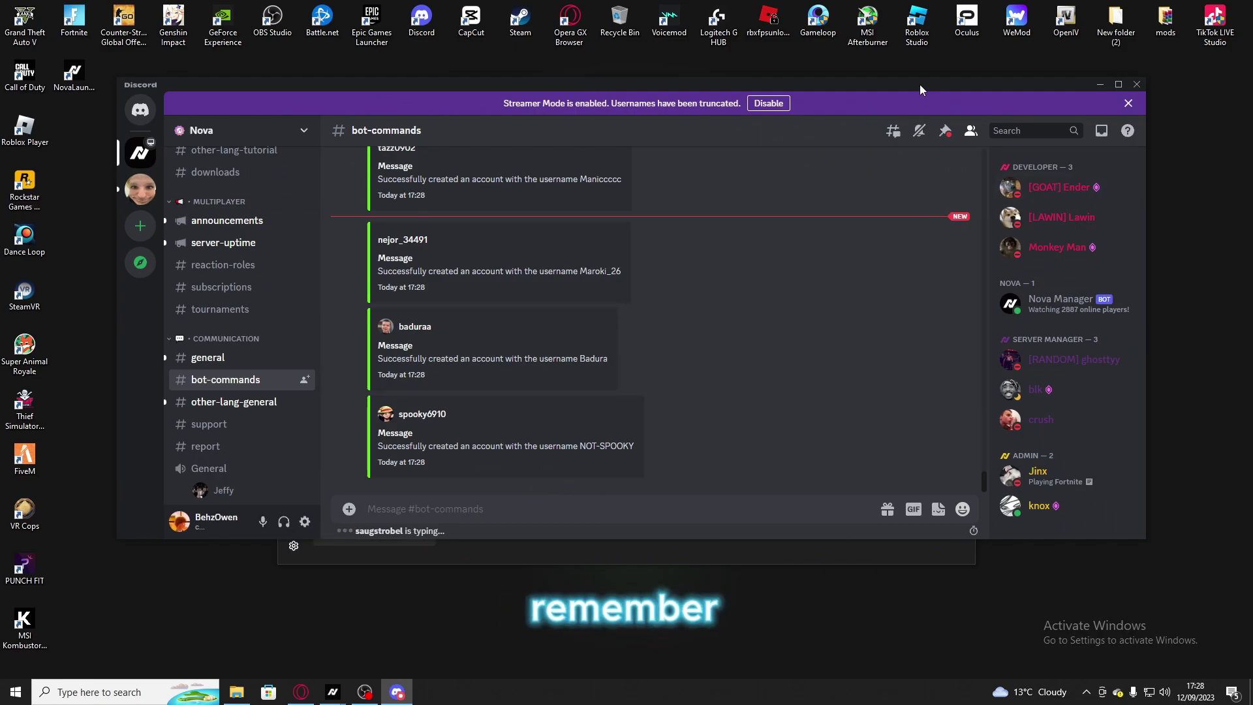
pyautogui.click(1100, 84)
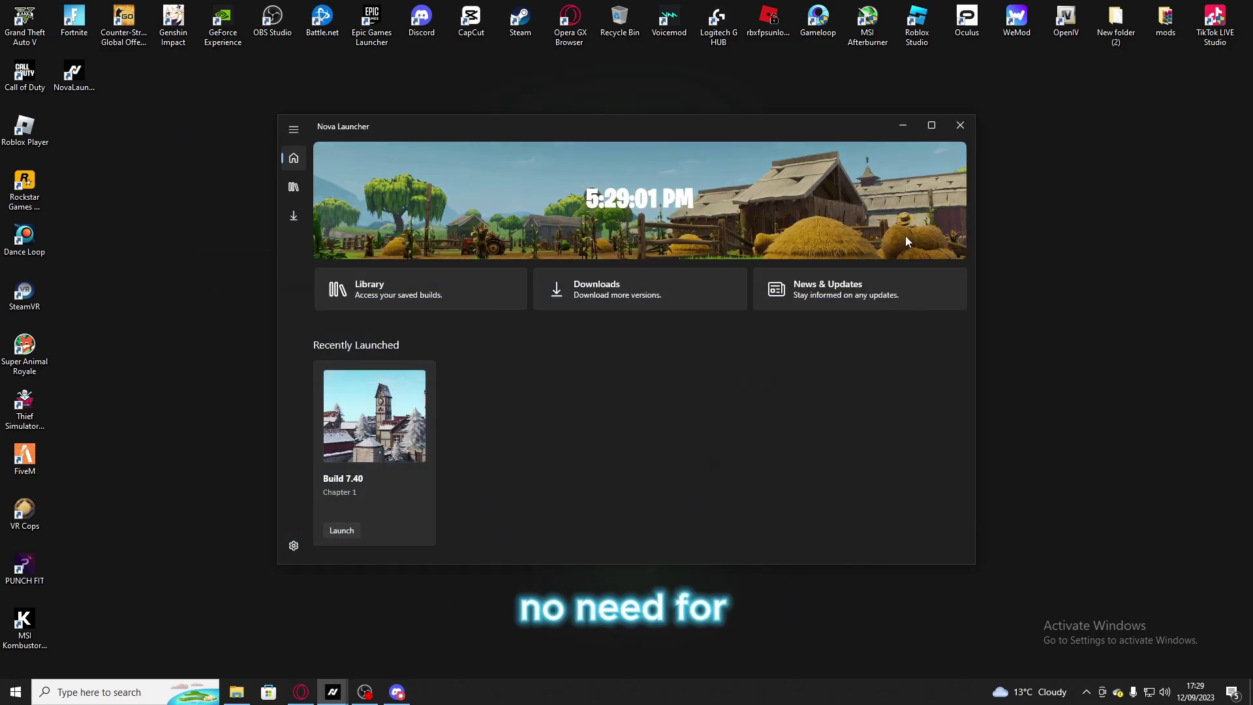
pyautogui.click(264, 341)
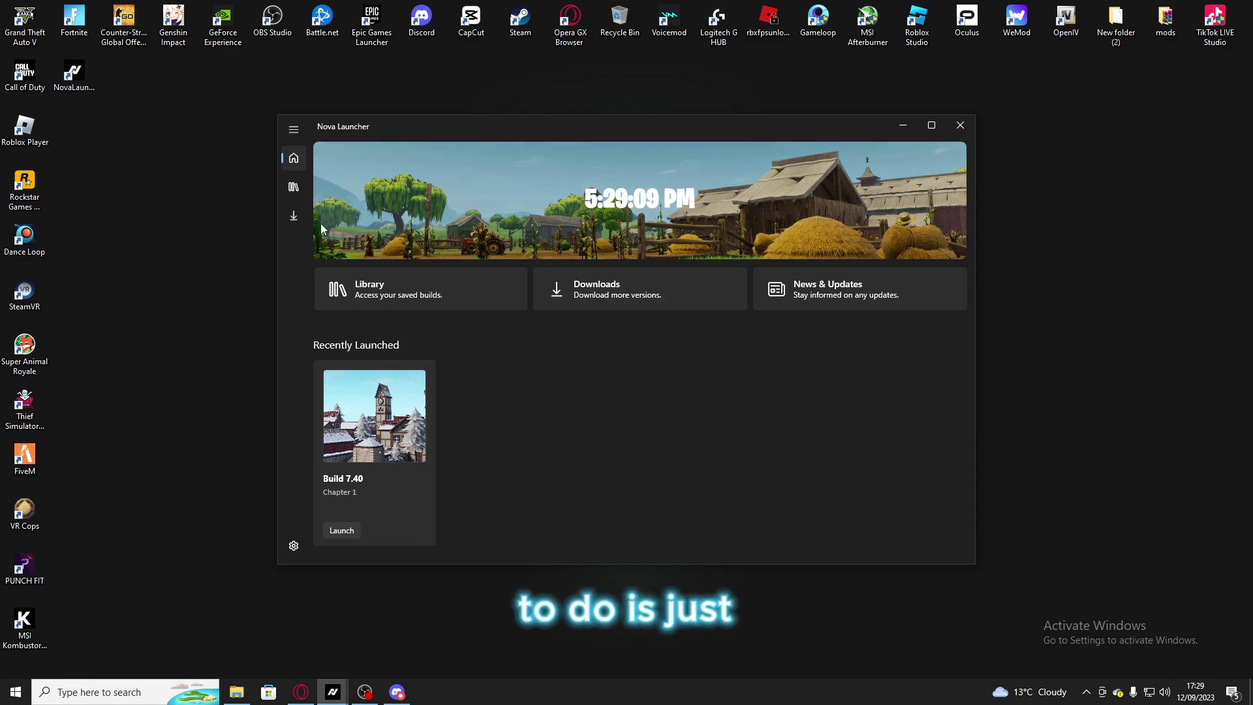
# - Browse the Home, Library and Downloads pages, ending on Downloads listing Builds 7.40 and 10.40
pyautogui.click(293, 217)
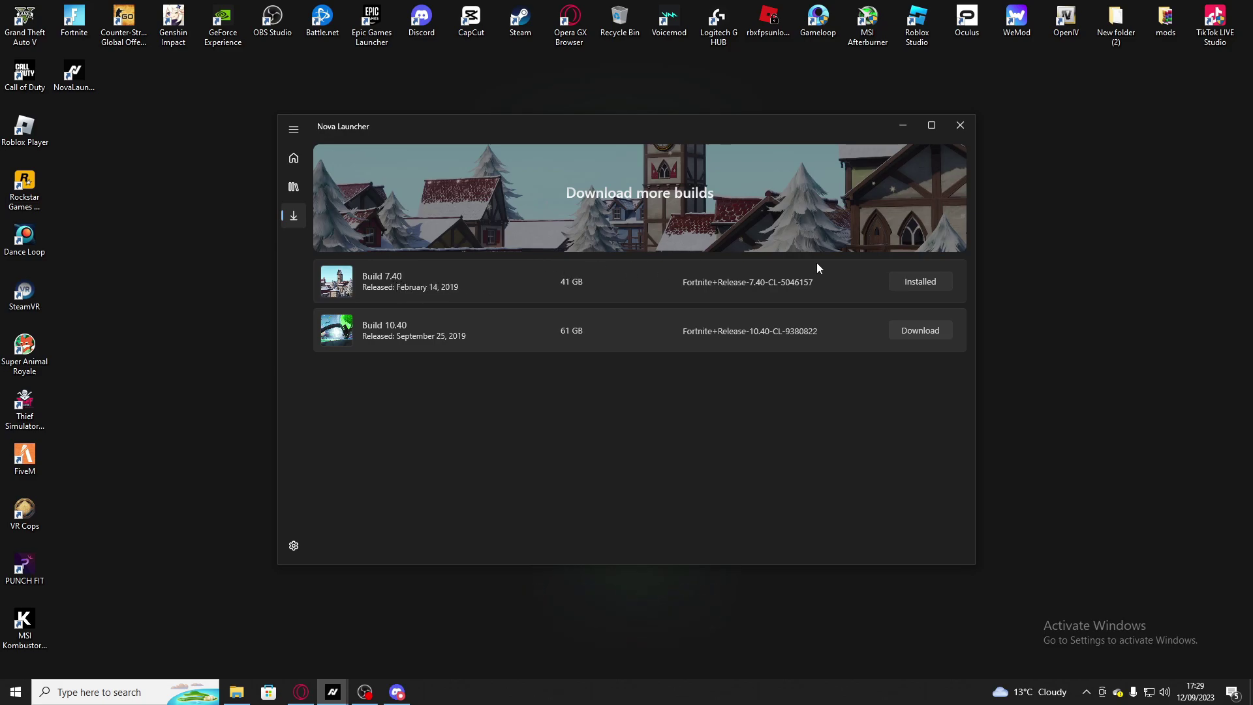
pyautogui.click(294, 158)
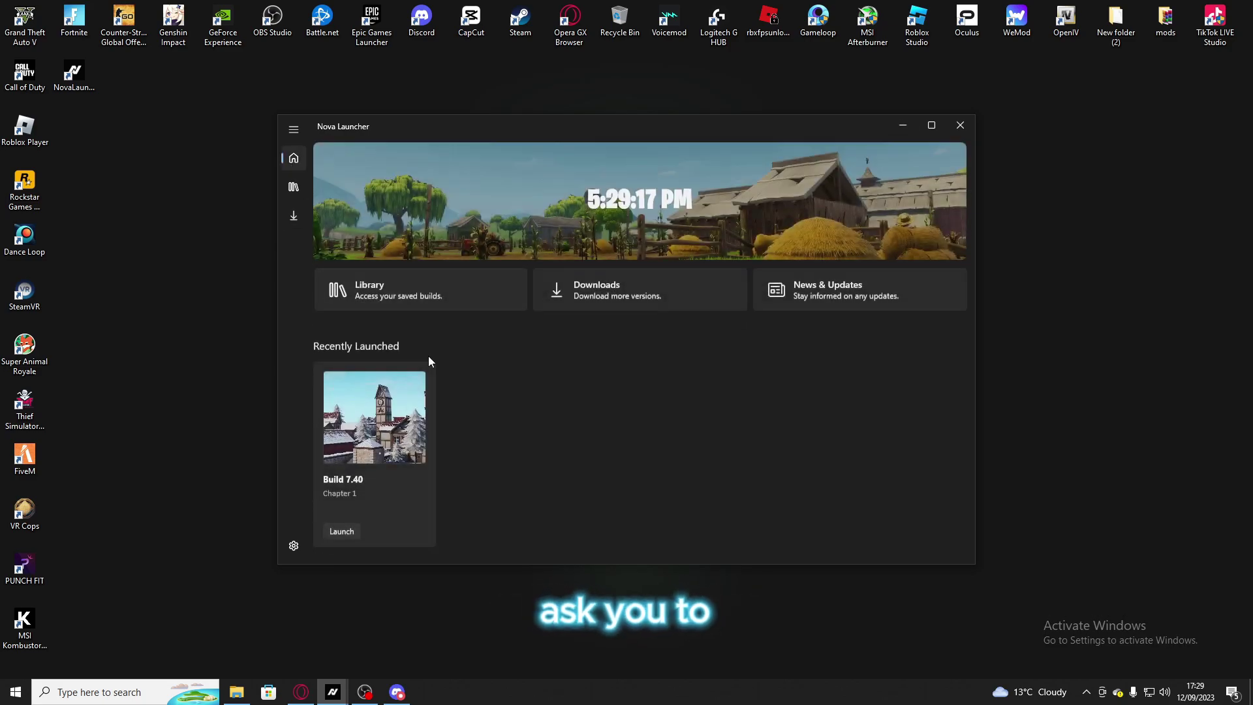
pyautogui.click(437, 296)
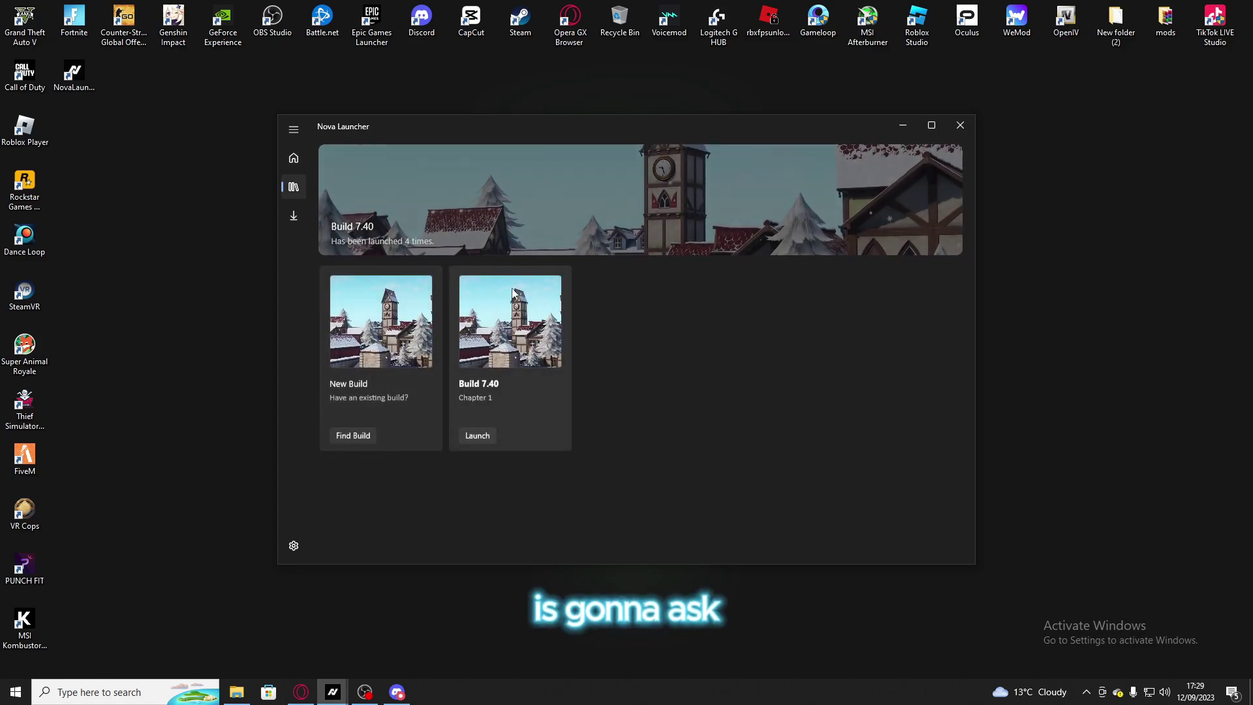
pyautogui.click(294, 131)
pyautogui.click(301, 159)
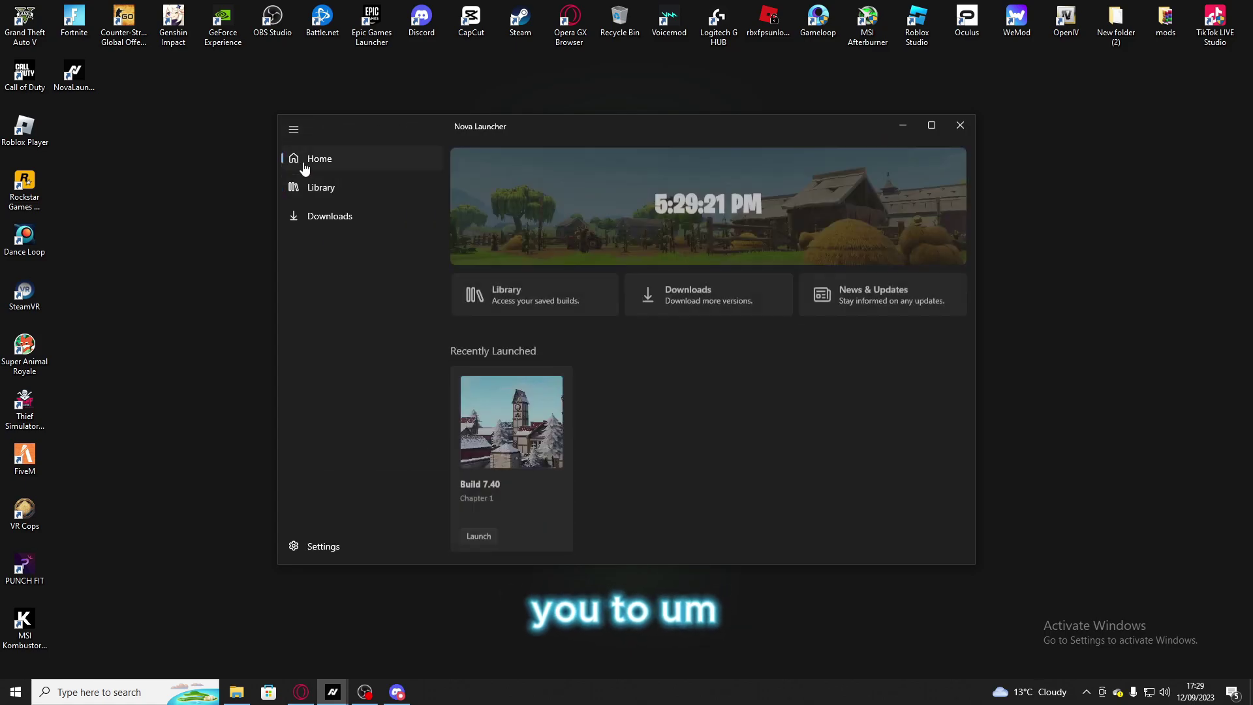
pyautogui.click(321, 186)
pyautogui.click(323, 546)
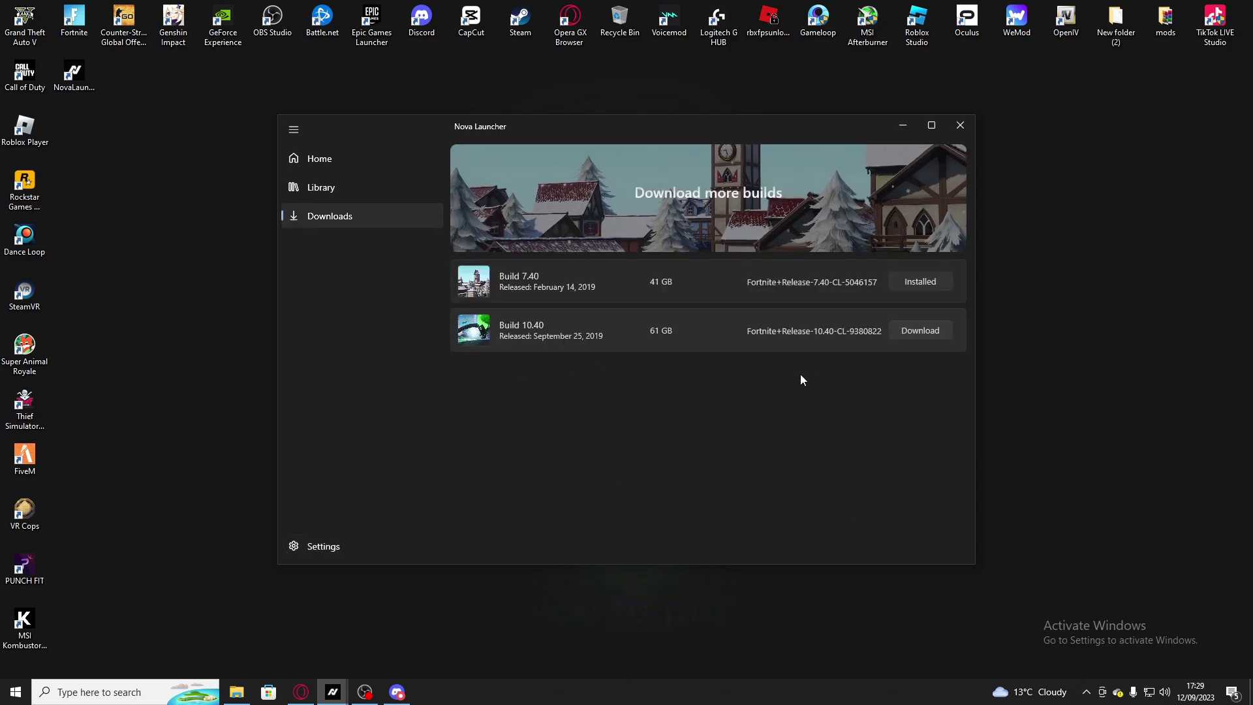
# - Create a 'season 10' folder in Documents\7.40\10 and select it for the Build 10.40 download
pyautogui.click(909, 332)
pyautogui.moveTo(584, 222); pyautogui.dragTo(667, 466)
pyautogui.moveTo(756, 464); pyautogui.dragTo(711, 169)
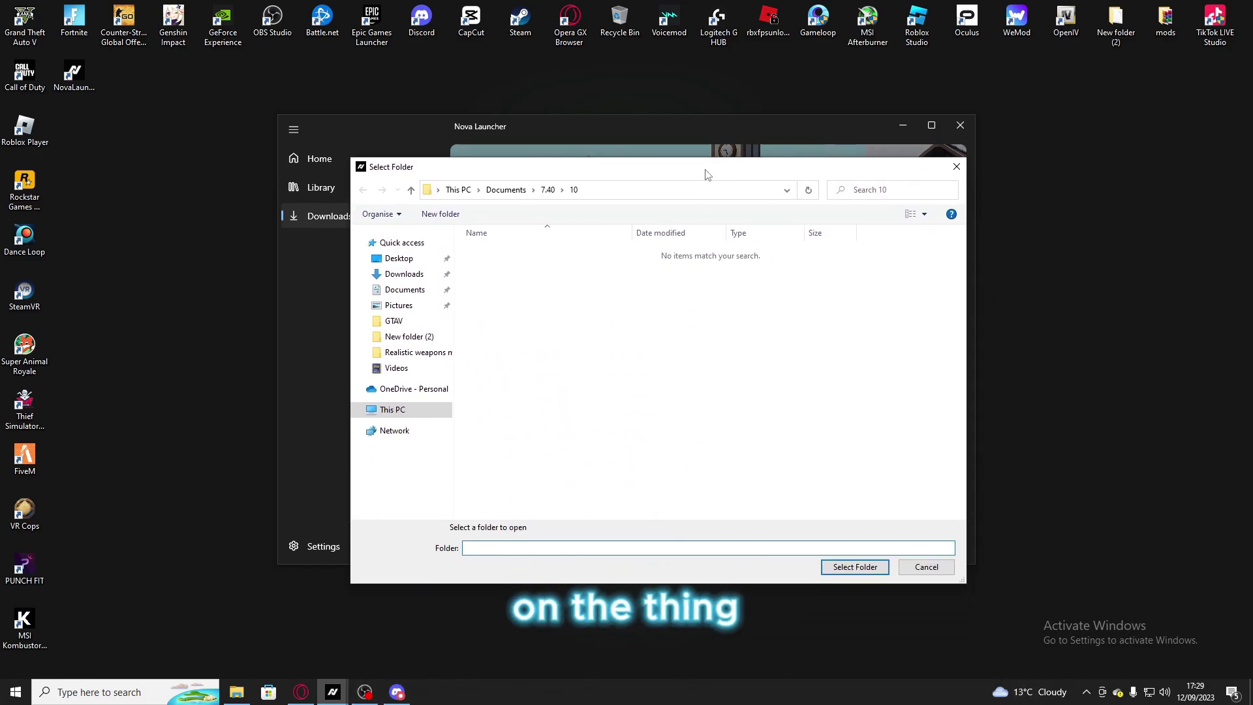
pyautogui.rightClick(529, 296)
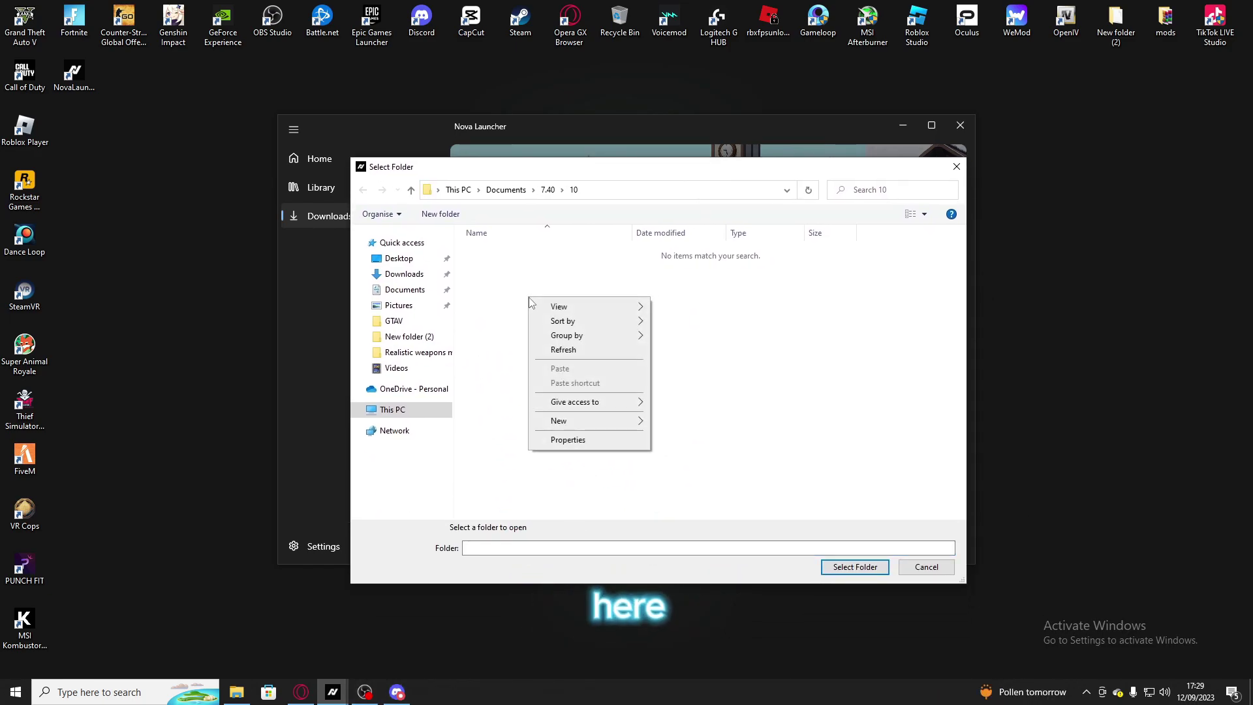
pyautogui.moveTo(584, 423)
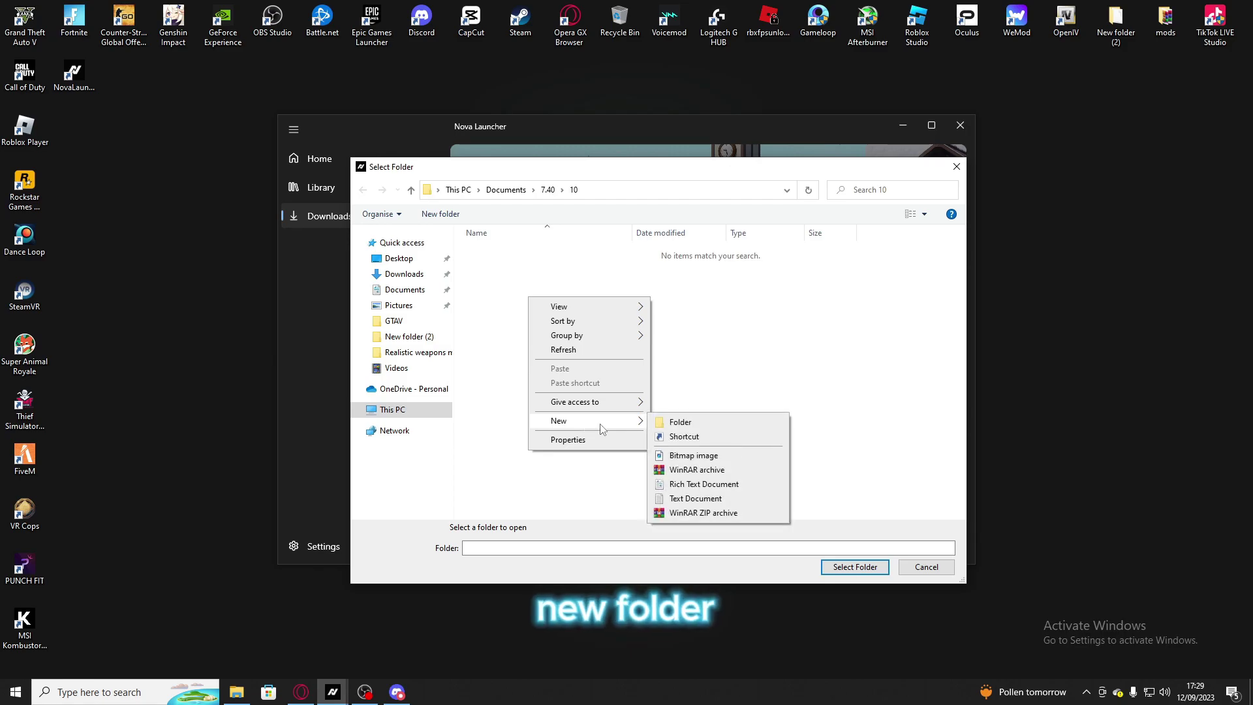
pyautogui.click(662, 421)
pyautogui.press('BackSpace')
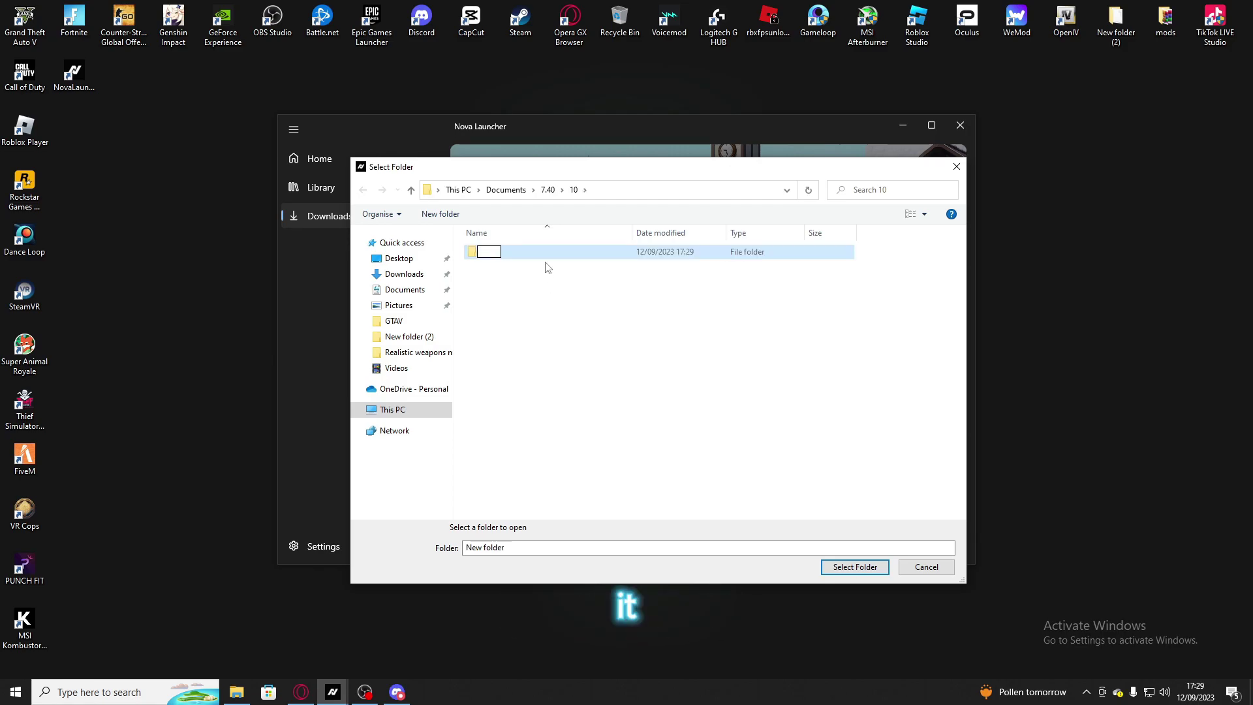
pyautogui.write('s')
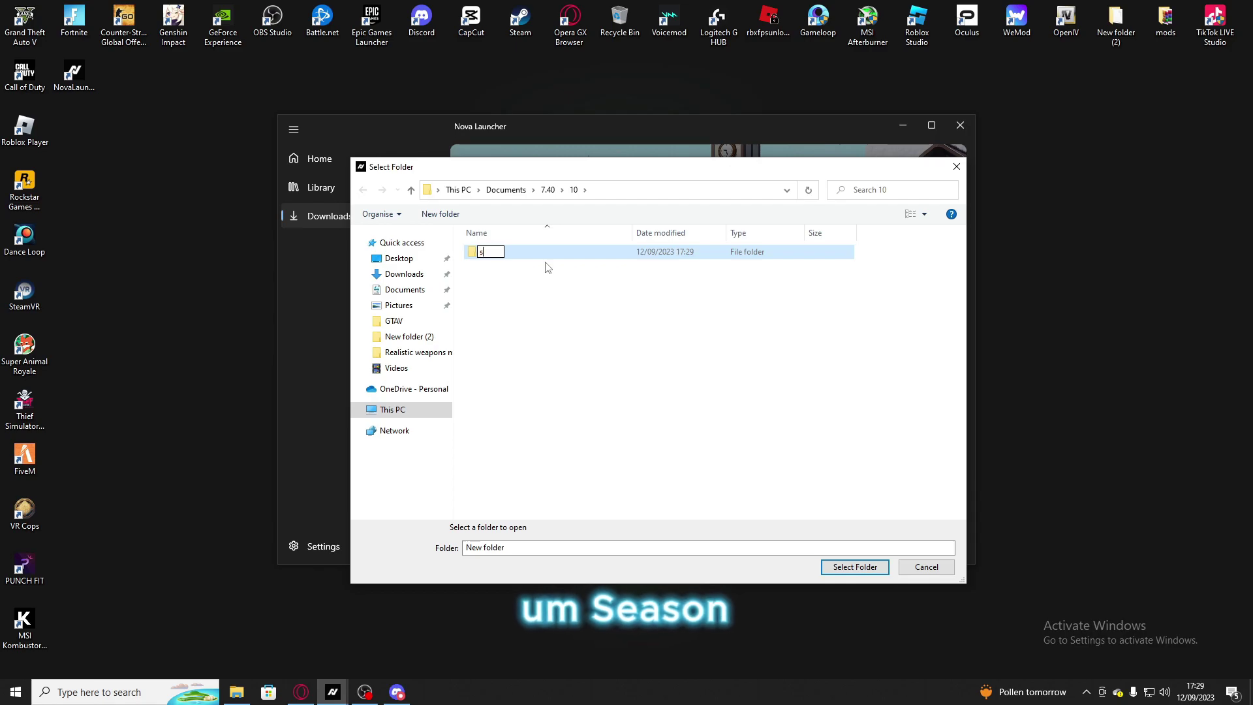
pyautogui.write('eason 10')
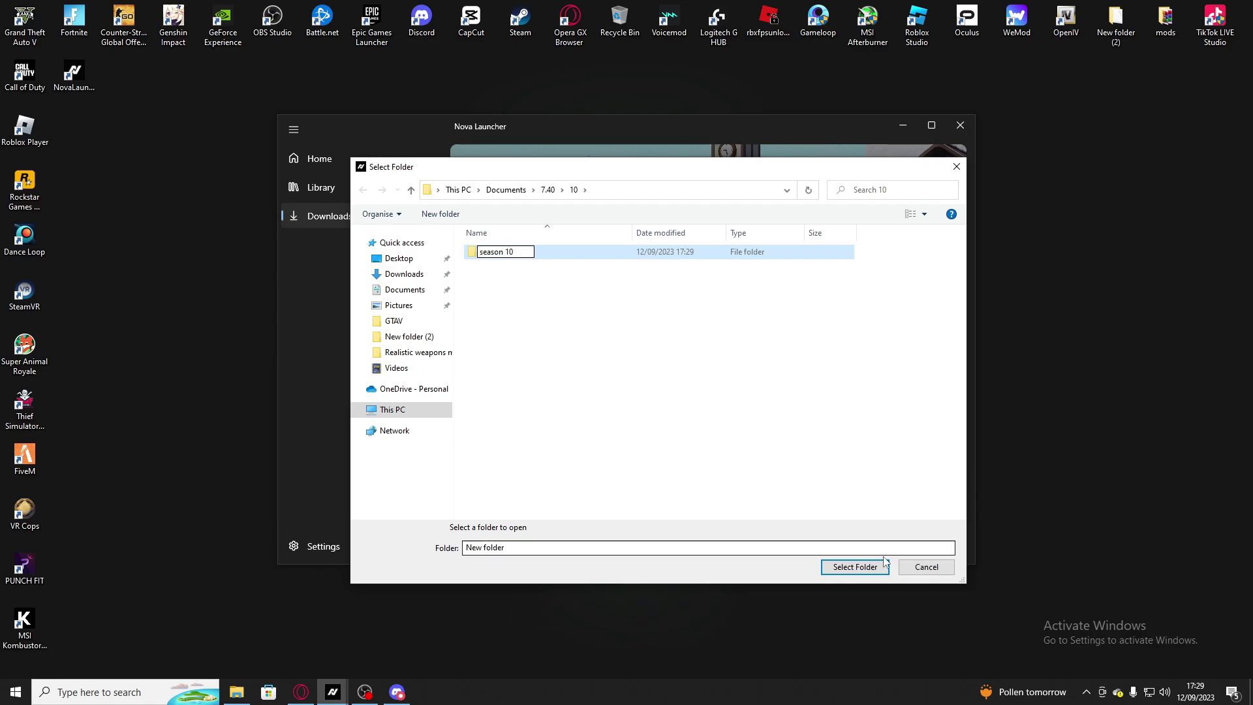
pyautogui.click(584, 256)
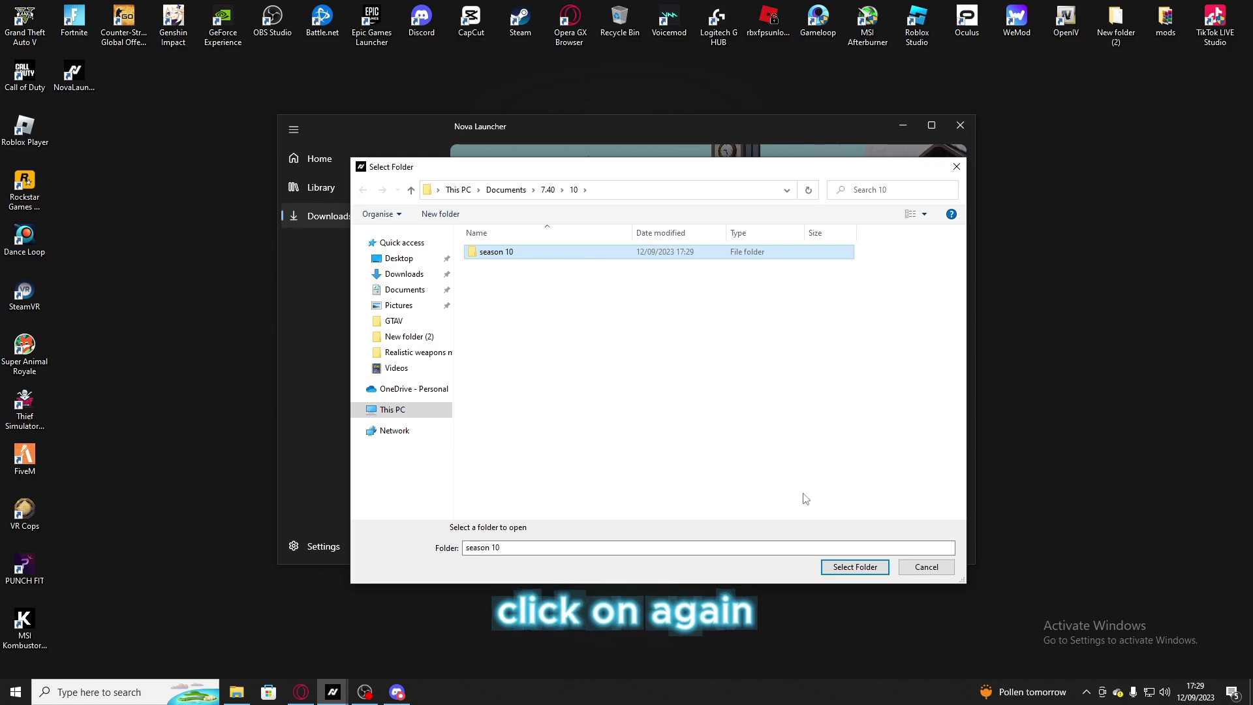
pyautogui.click(855, 567)
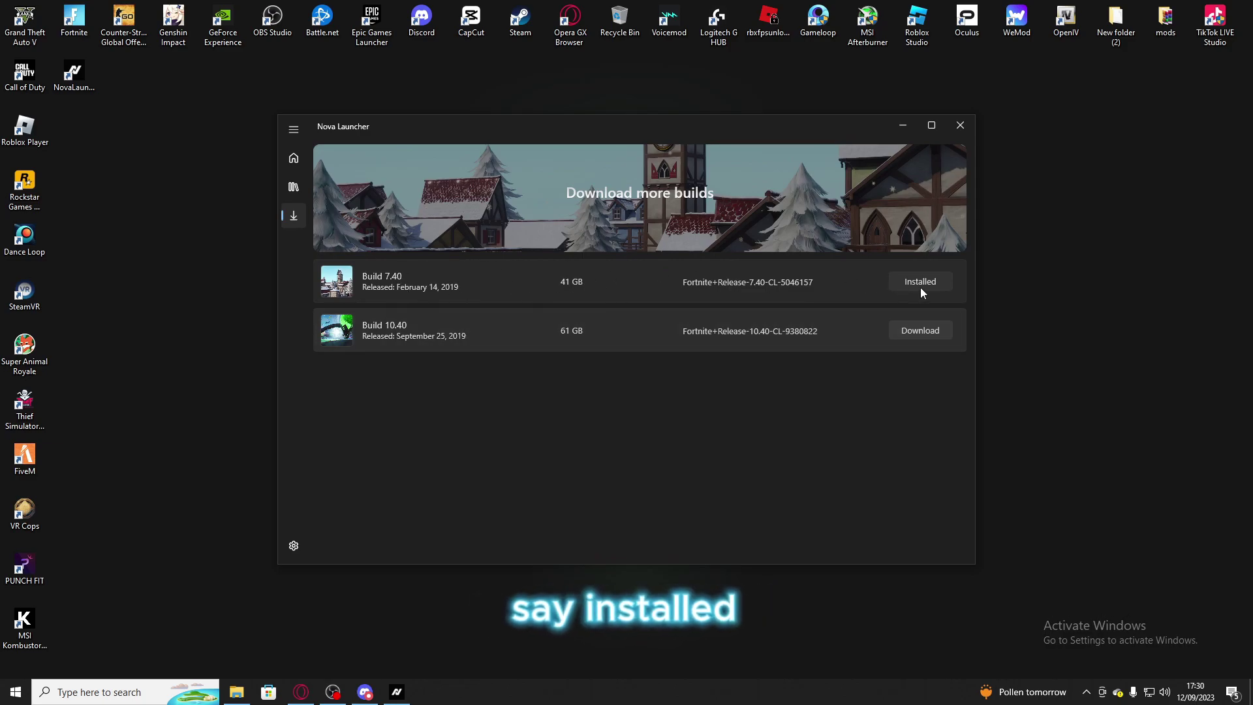
# - Recheck Build 10.40's season 10 folder, cancel the picker, and return to the Home page
pyautogui.click(894, 330)
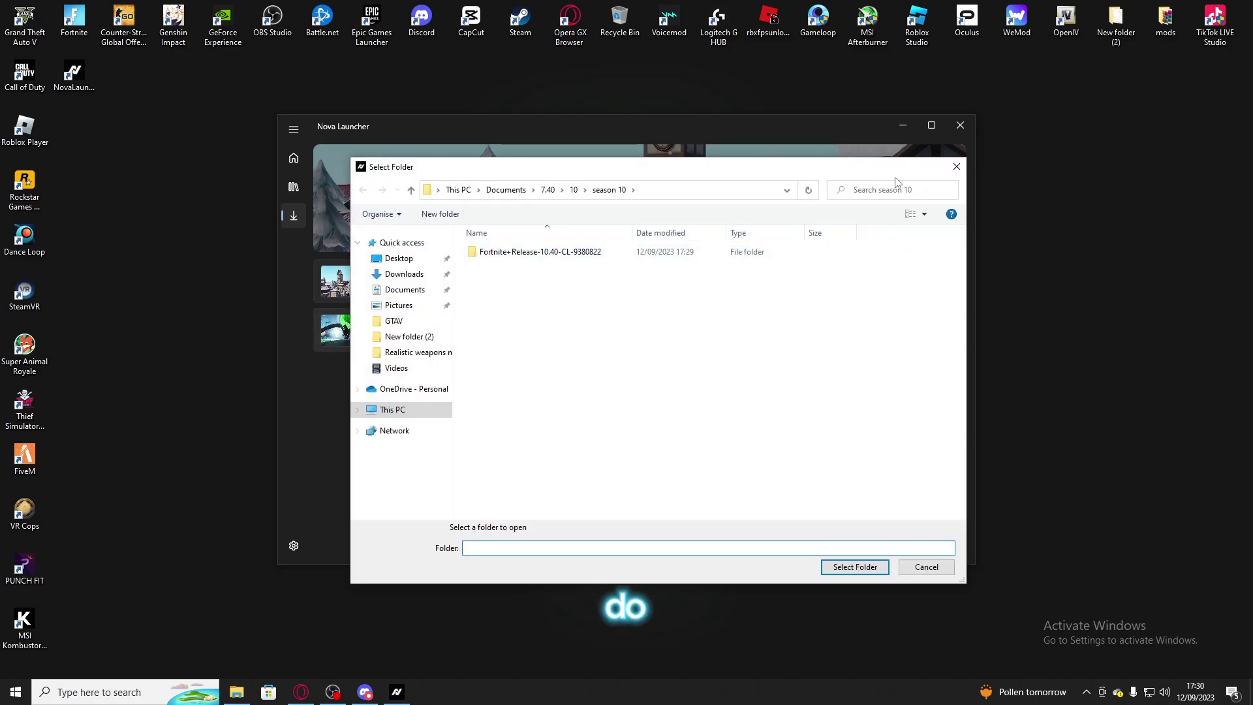
pyautogui.click(956, 167)
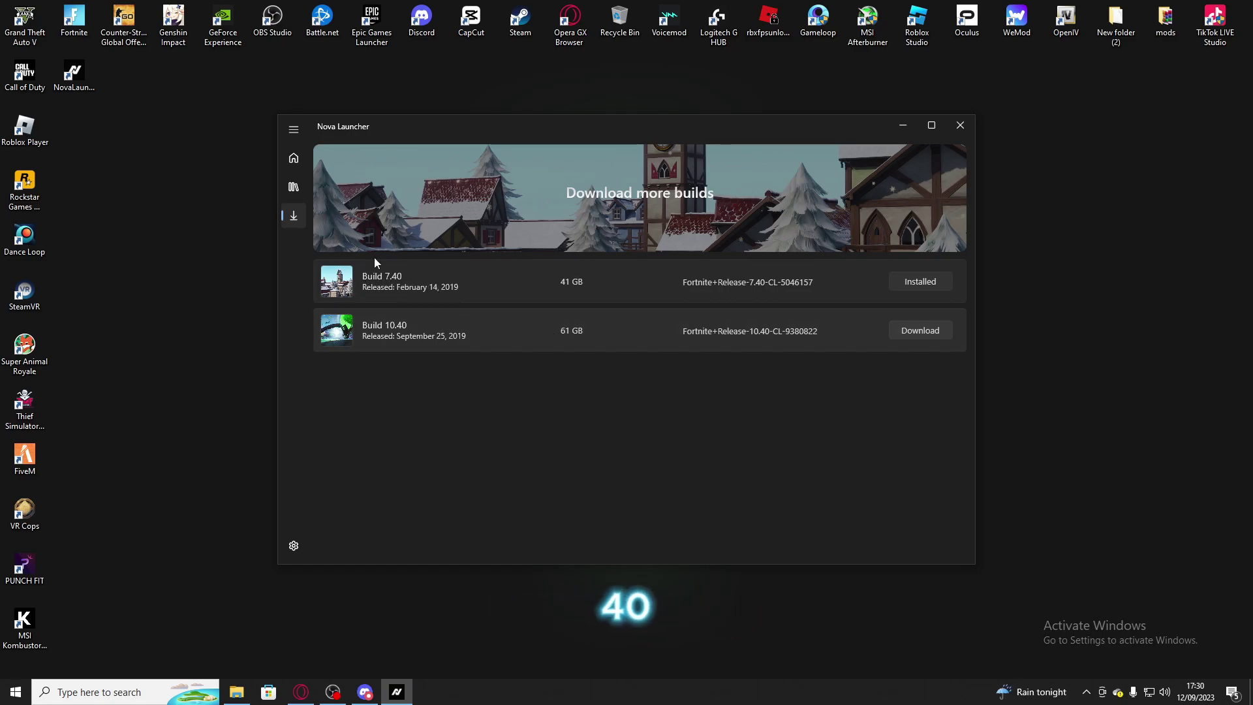
pyautogui.click(294, 158)
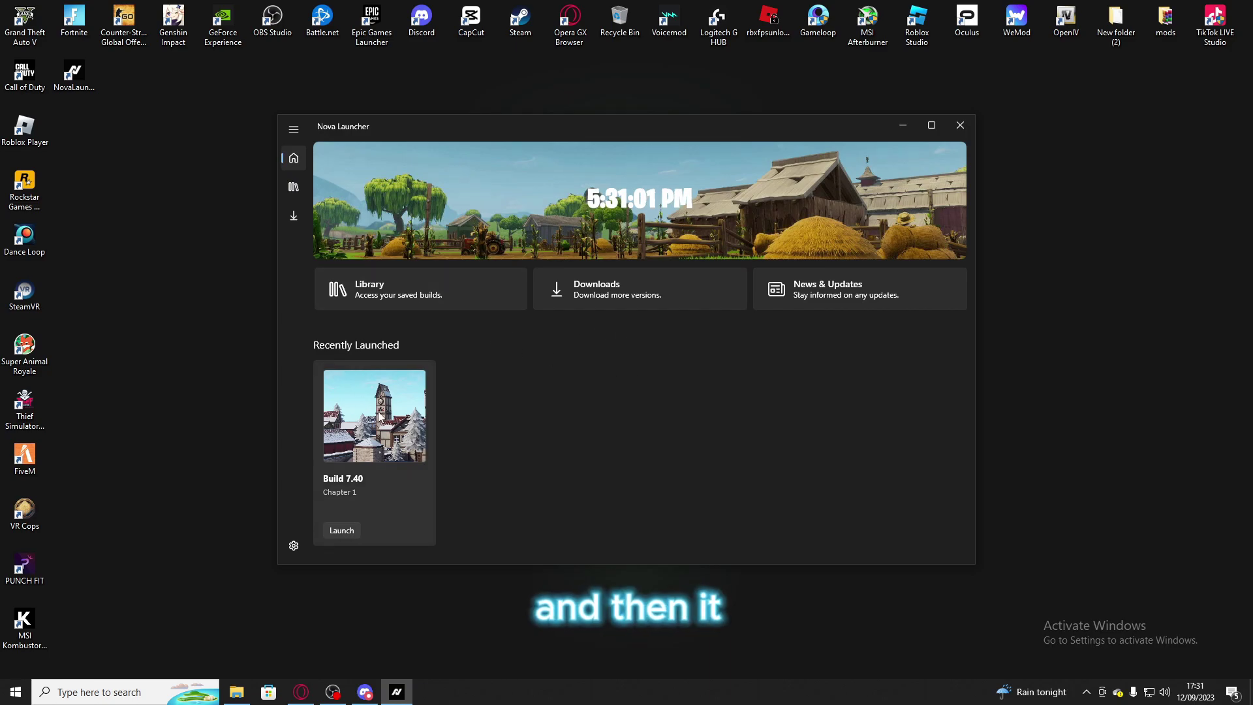
# - Launch Build 7.40 from Recently Launched and wait for Fortnite's Select Game Mode screen
pyautogui.click(349, 531)
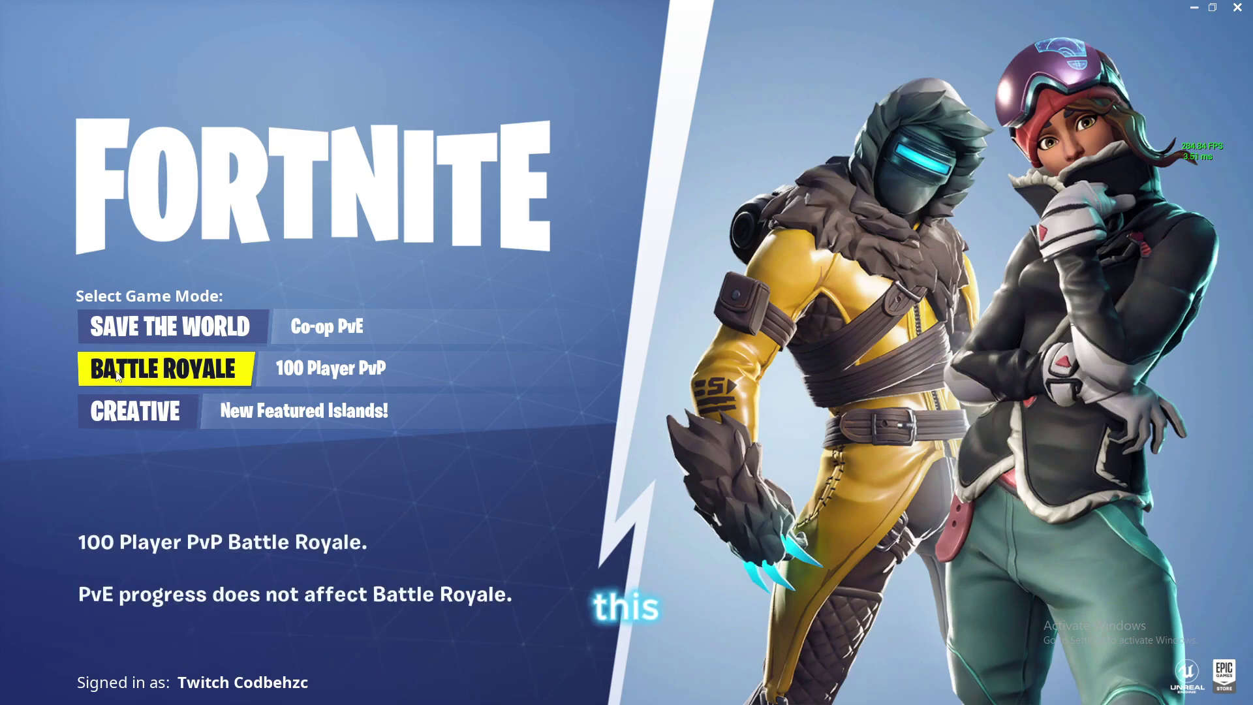
# - Enter the Battle Royale lobby and open Settings from the top-right menu
pyautogui.click(350, 352)
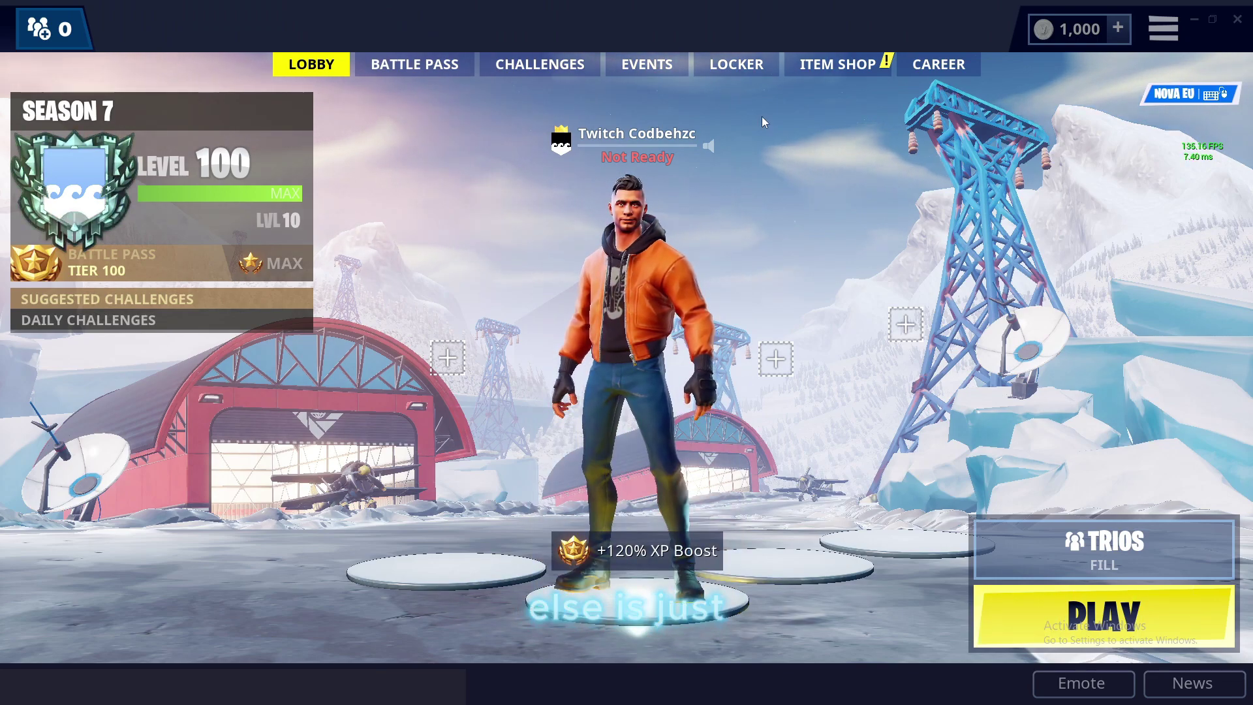
pyautogui.click(1163, 29)
pyautogui.click(1159, 81)
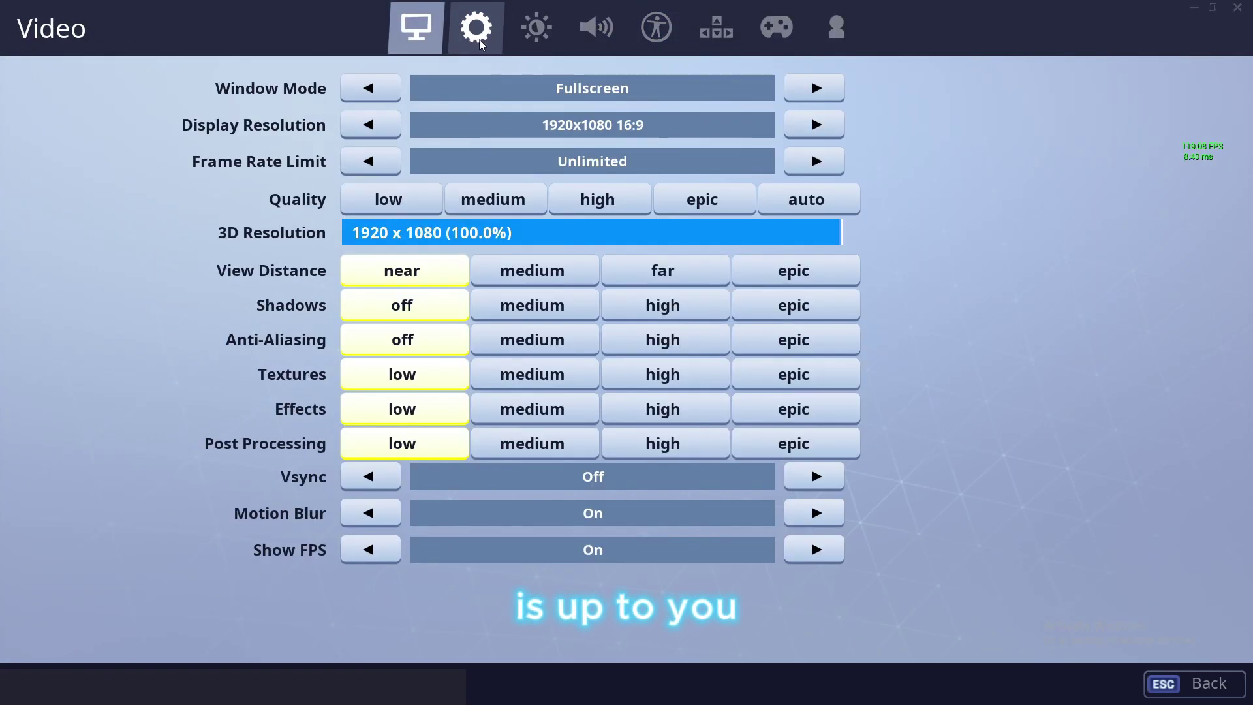
# - Look over the Game, brightness, input and account settings, then go back and open the Locker
pyautogui.click(476, 28)
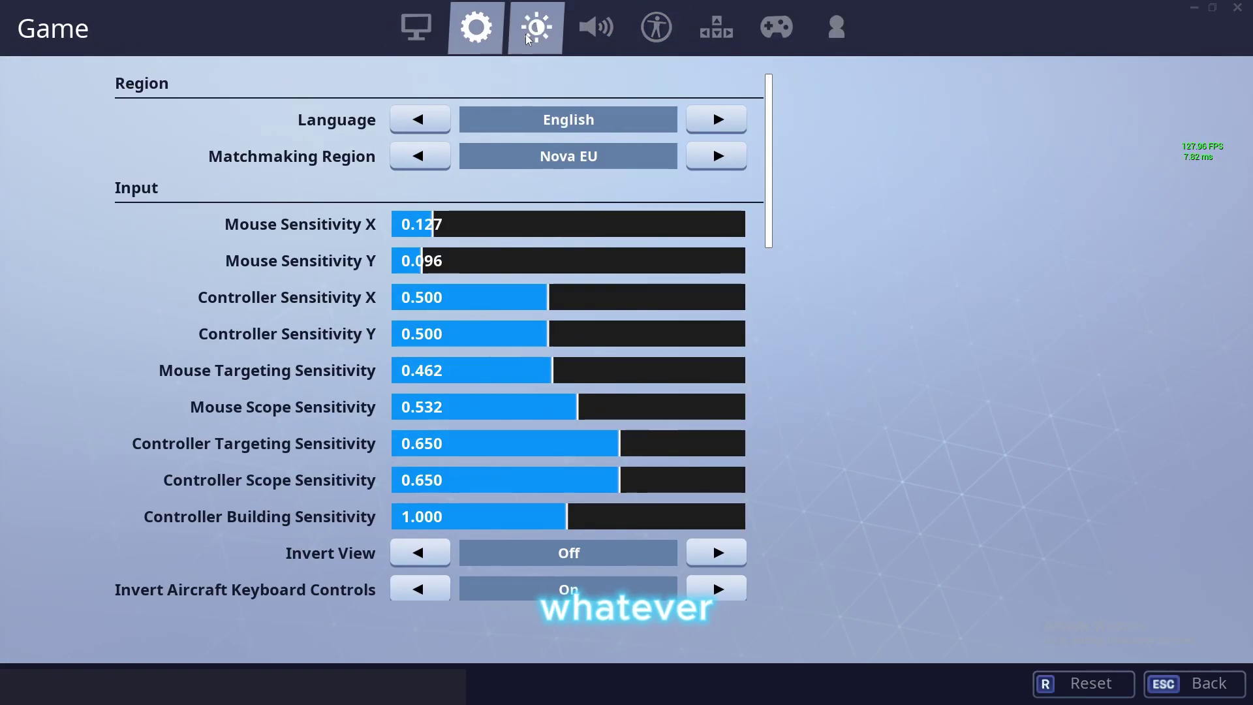
pyautogui.click(529, 39)
pyautogui.click(716, 28)
pyautogui.click(837, 28)
pyautogui.click(1165, 679)
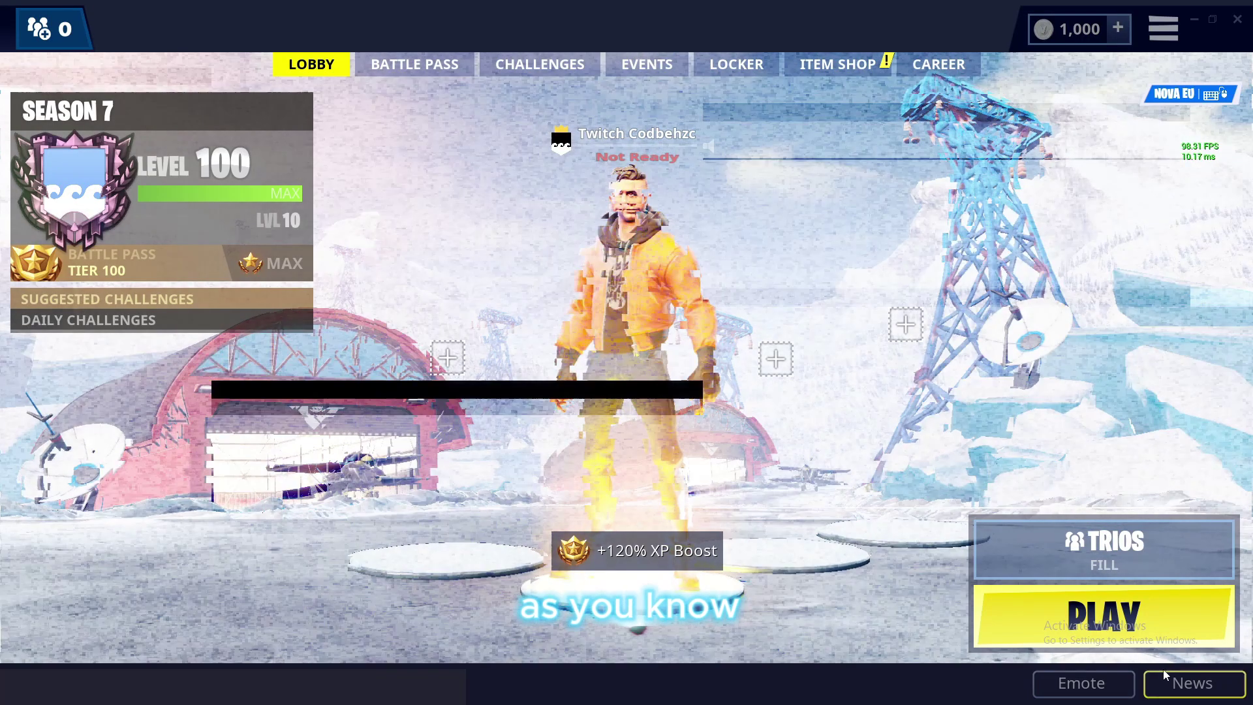
pyautogui.click(736, 64)
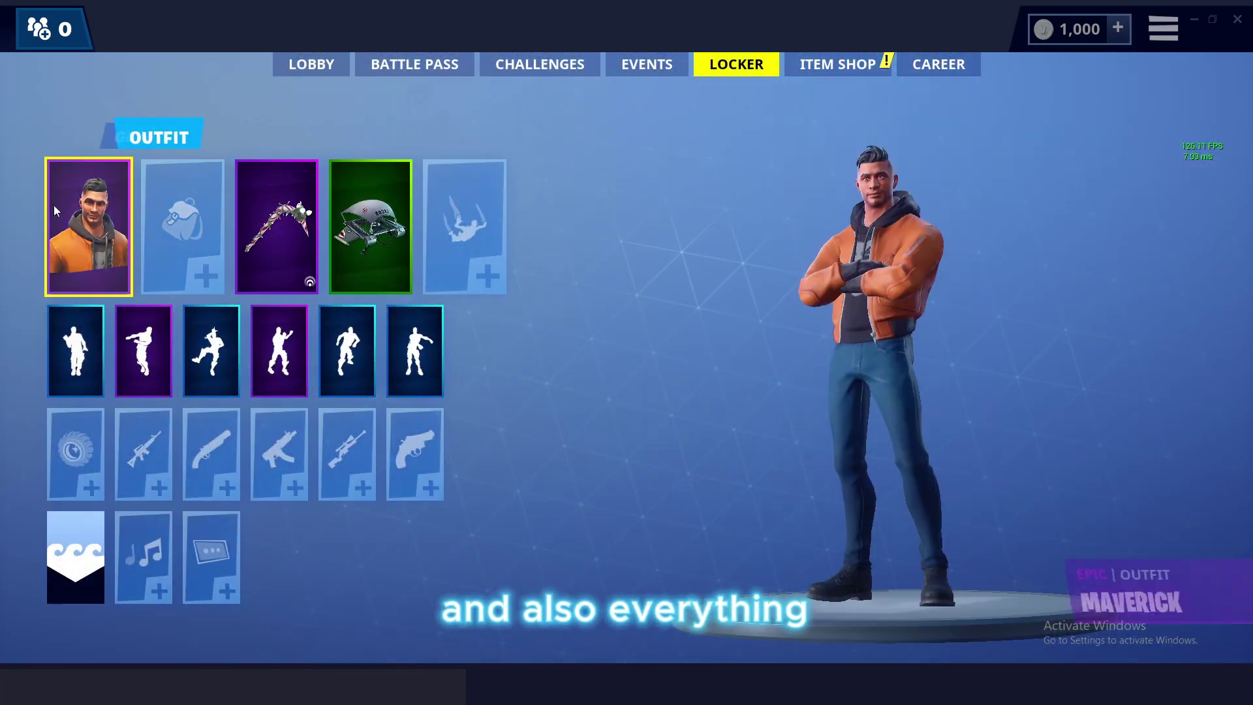
# - Scroll through all available outfits and close the list, keeping Maverick equipped
pyautogui.click(55, 206)
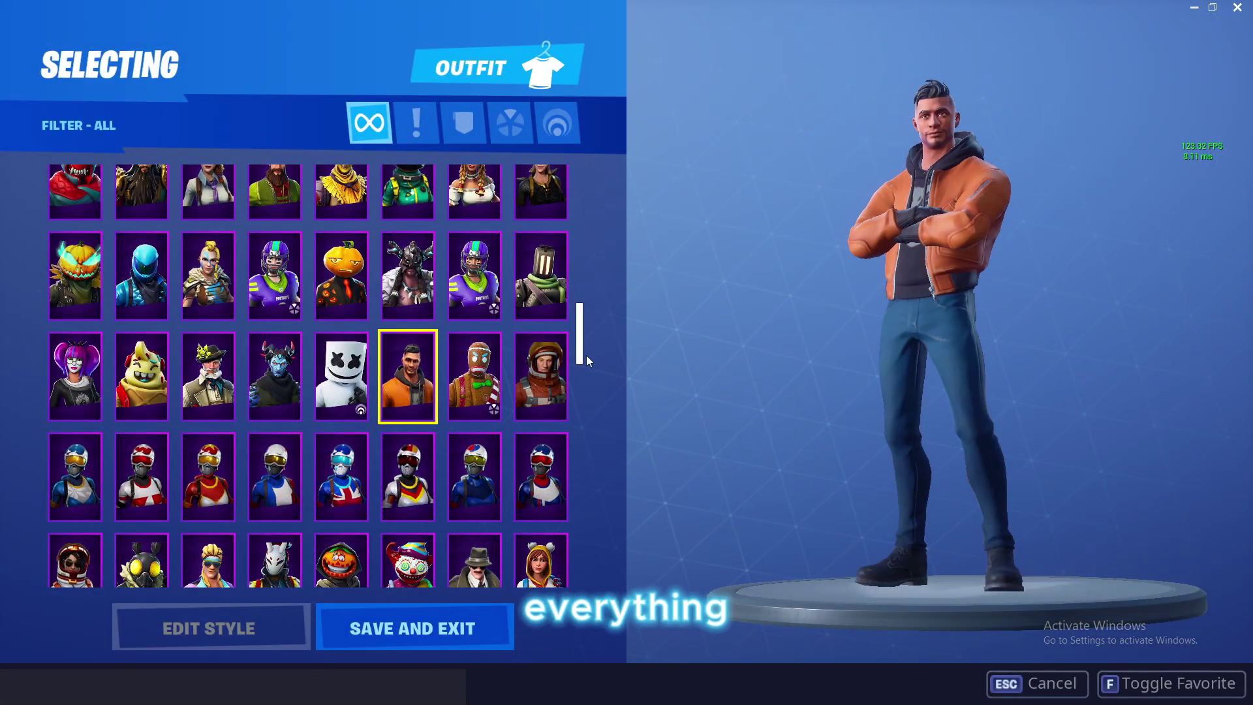
pyautogui.moveTo(586, 356); pyautogui.dragTo(582, 189)
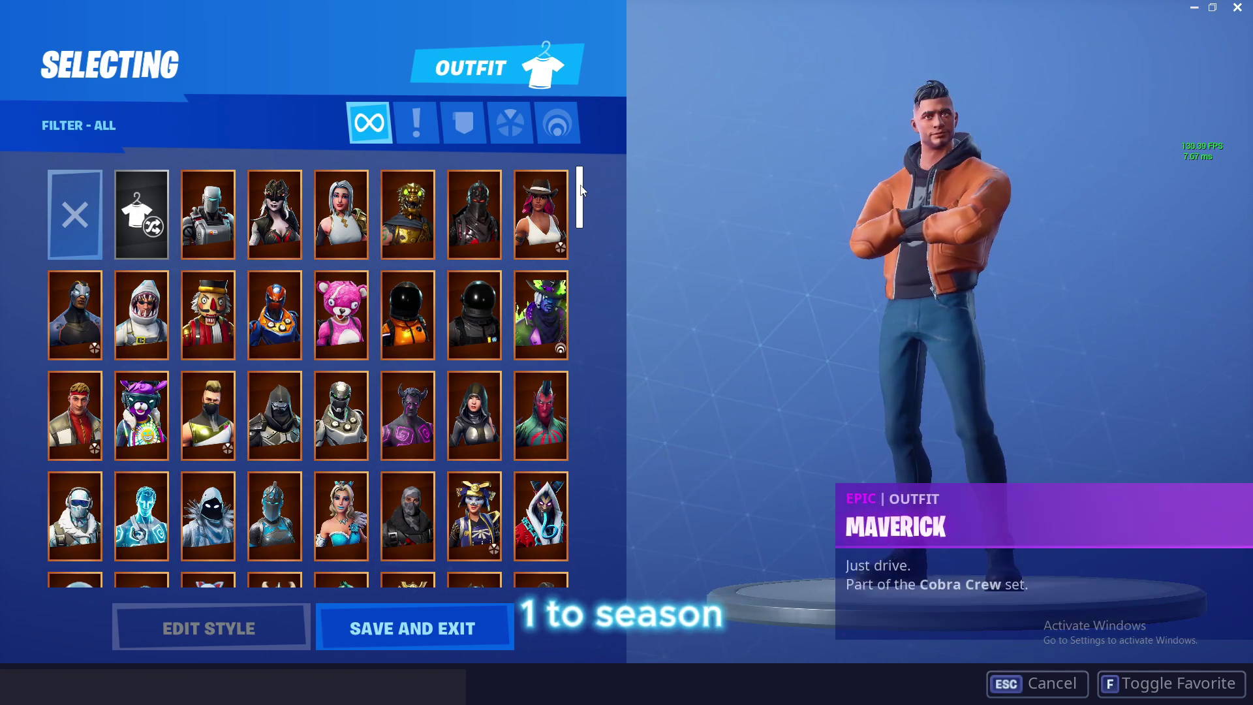
pyautogui.moveTo(583, 189); pyautogui.dragTo(568, 545)
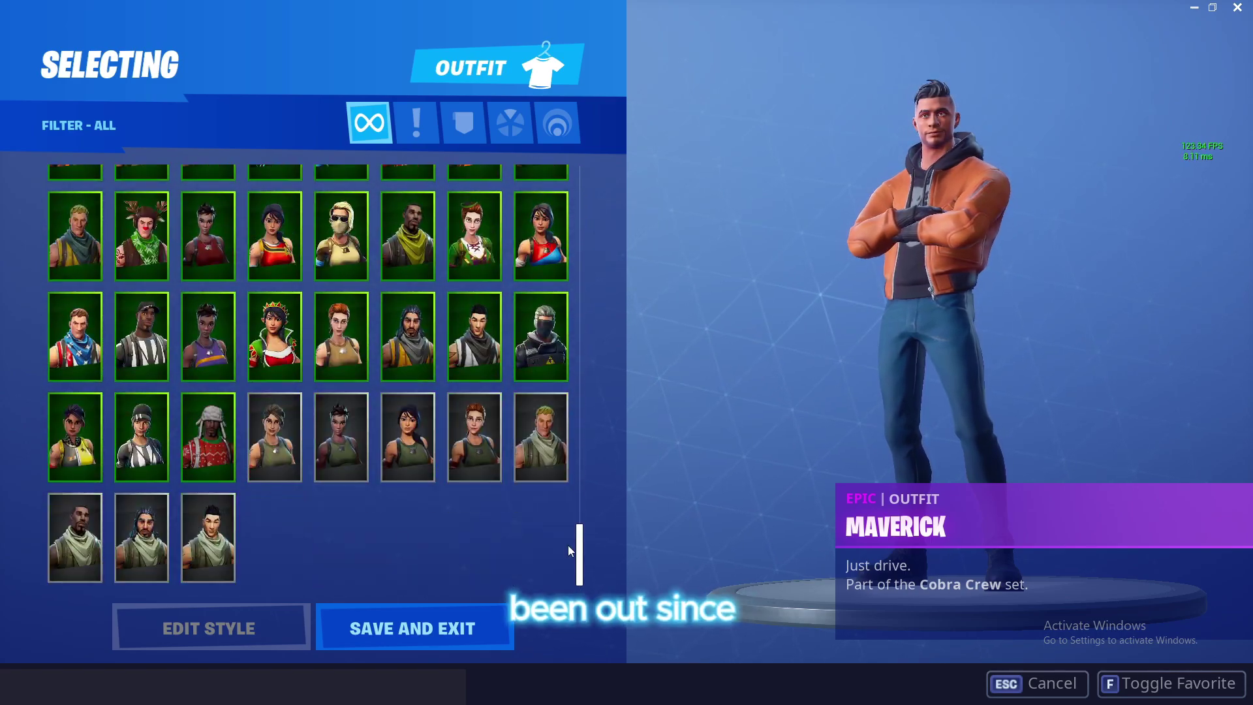
pyautogui.click(1044, 695)
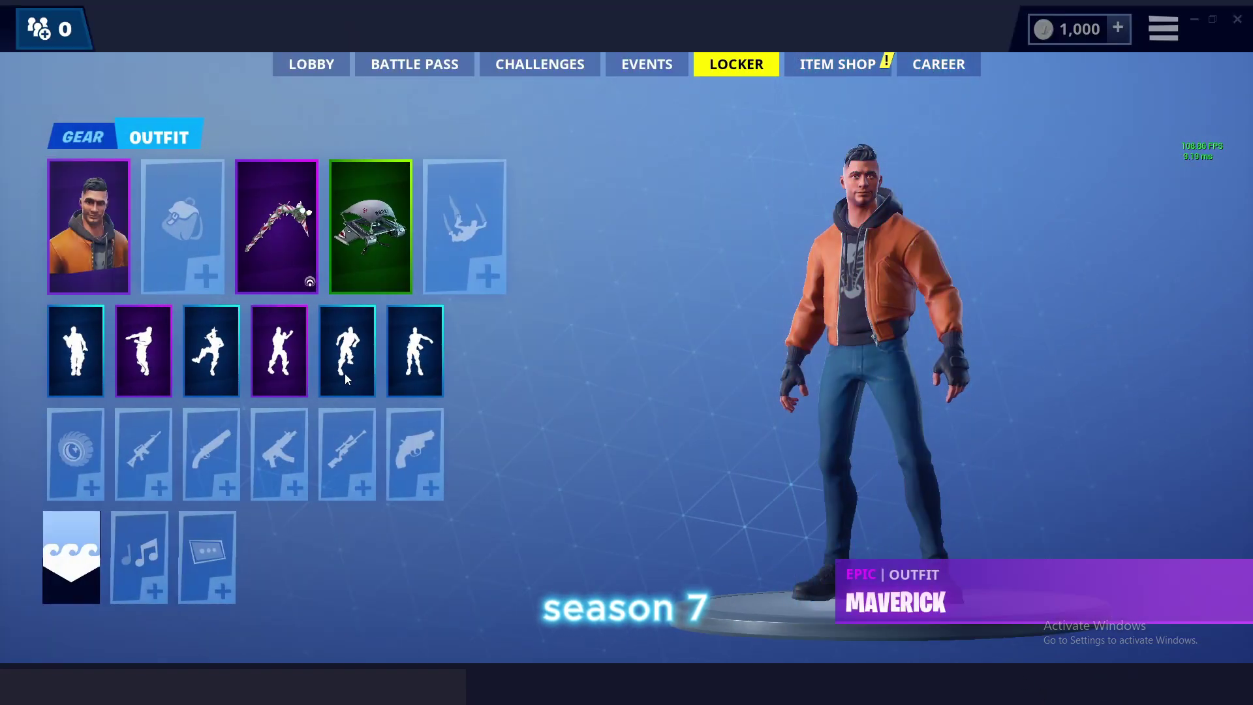
# - Browse the back bling, glider and contrail collections without changes, then open the emote loadout
pyautogui.click(210, 230)
pyautogui.moveTo(579, 215); pyautogui.dragTo(941, 626)
pyautogui.press('Escape')
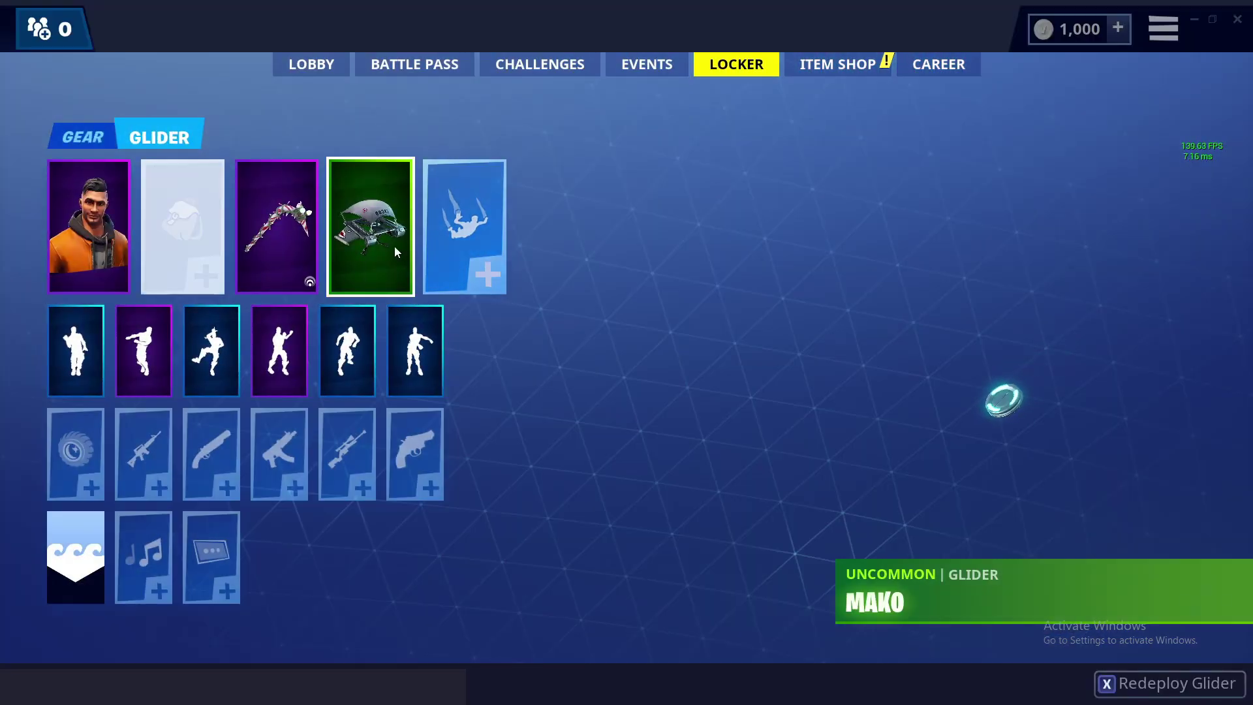
pyautogui.click(394, 245)
pyautogui.moveTo(584, 445); pyautogui.dragTo(593, 416)
pyautogui.press('Escape')
pyautogui.click(449, 242)
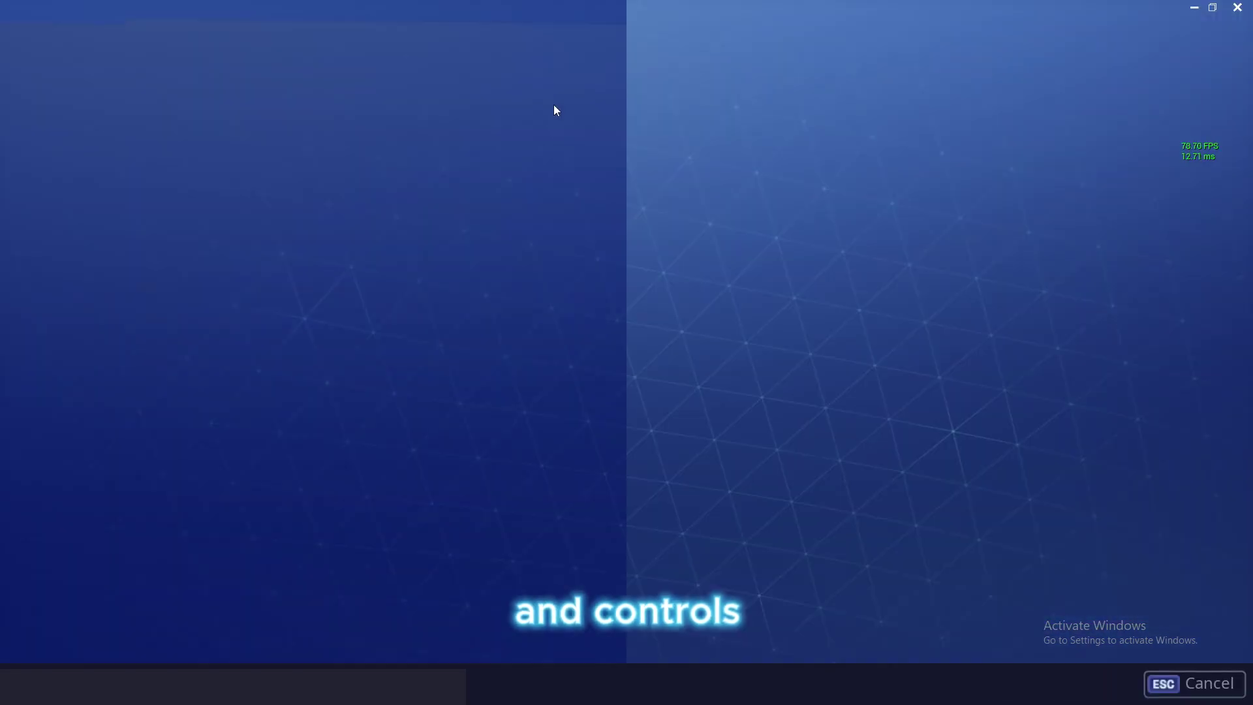
pyautogui.moveTo(578, 282); pyautogui.dragTo(584, 343)
pyautogui.press('Escape')
pyautogui.click(104, 371)
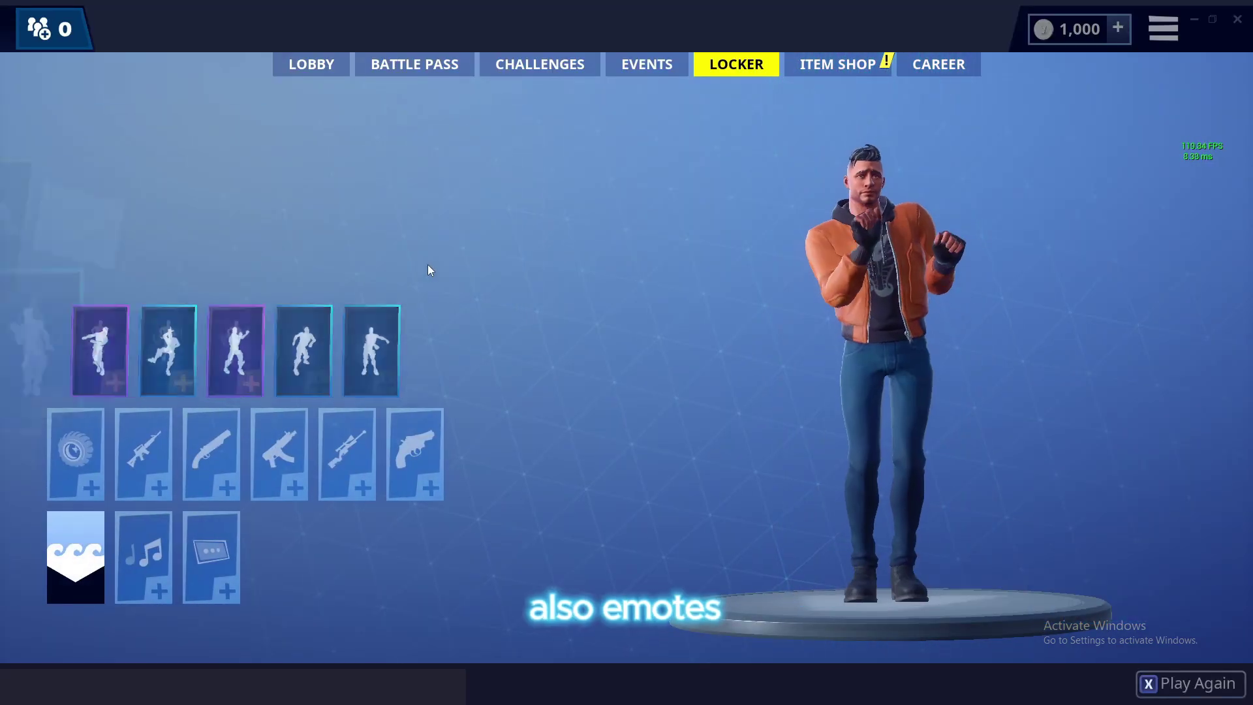